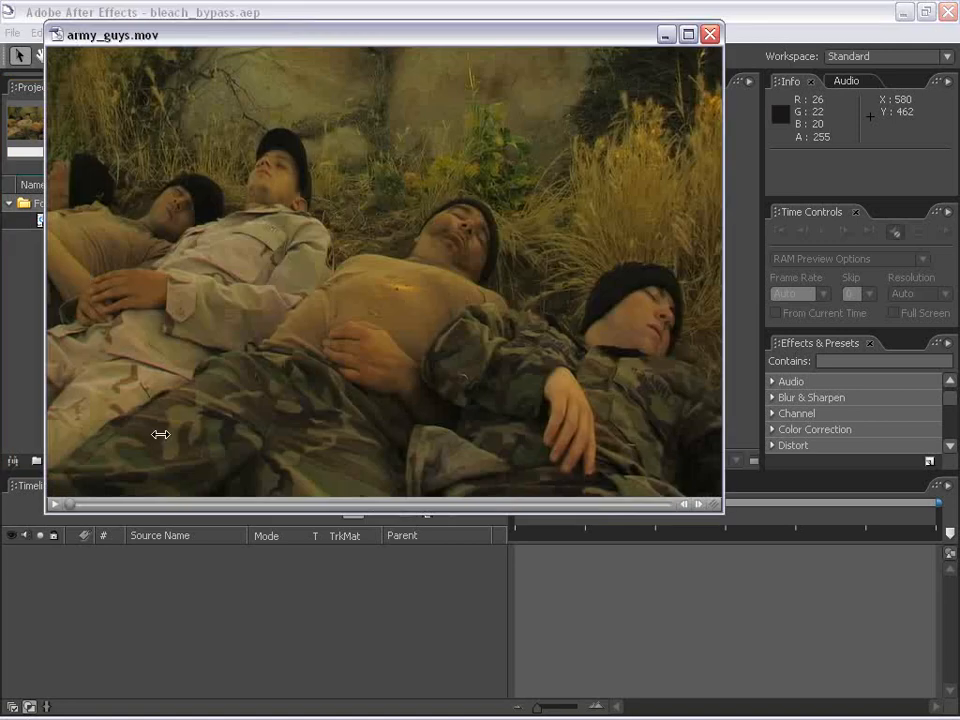
# Preview the army_guys.mov footage in its player window, then close the player.
pyautogui.moveTo(80, 504); pyautogui.dragTo(55, 525)
pyautogui.click(54, 504)
pyautogui.click(54, 504)
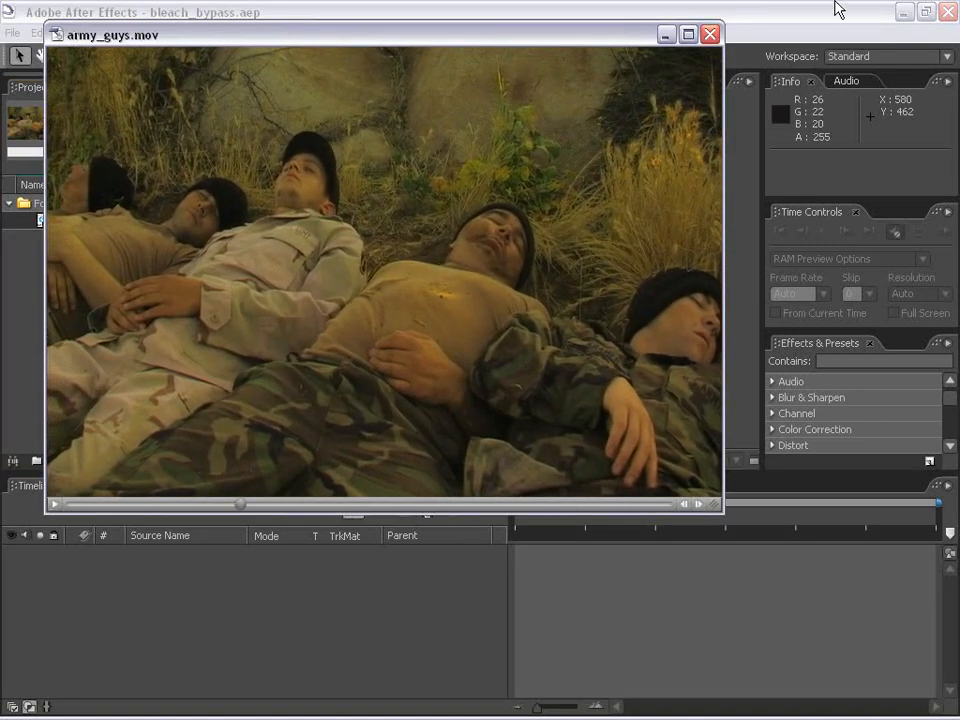
pyautogui.click(711, 36)
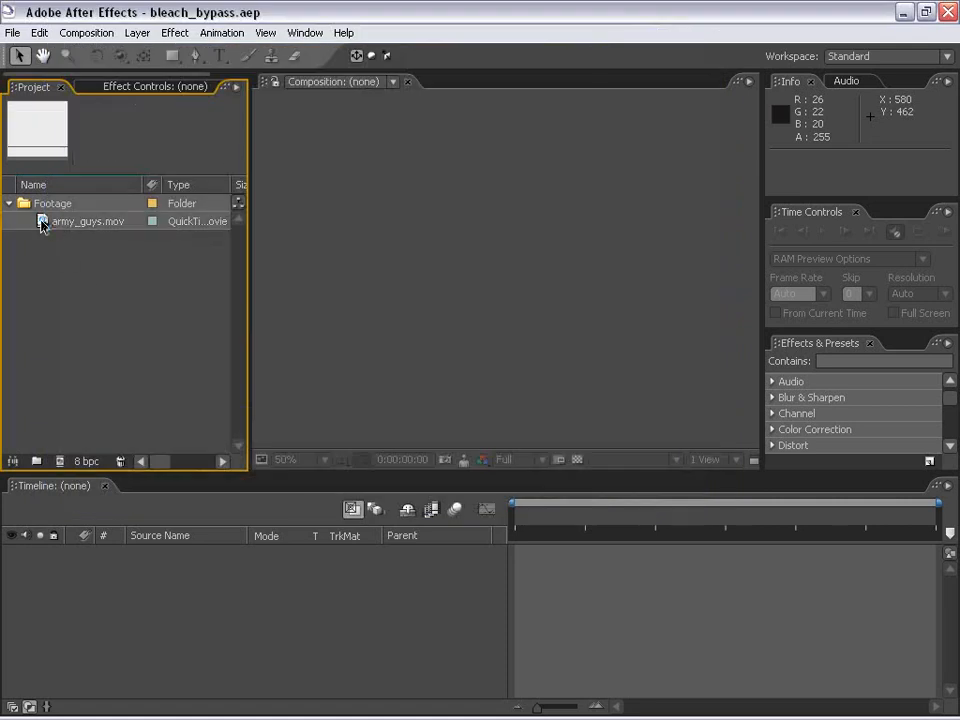
# Create a composition from the army_guys.mov footage and apply the Levels effect to its layer.
pyautogui.moveTo(40, 222); pyautogui.dragTo(448, 280)
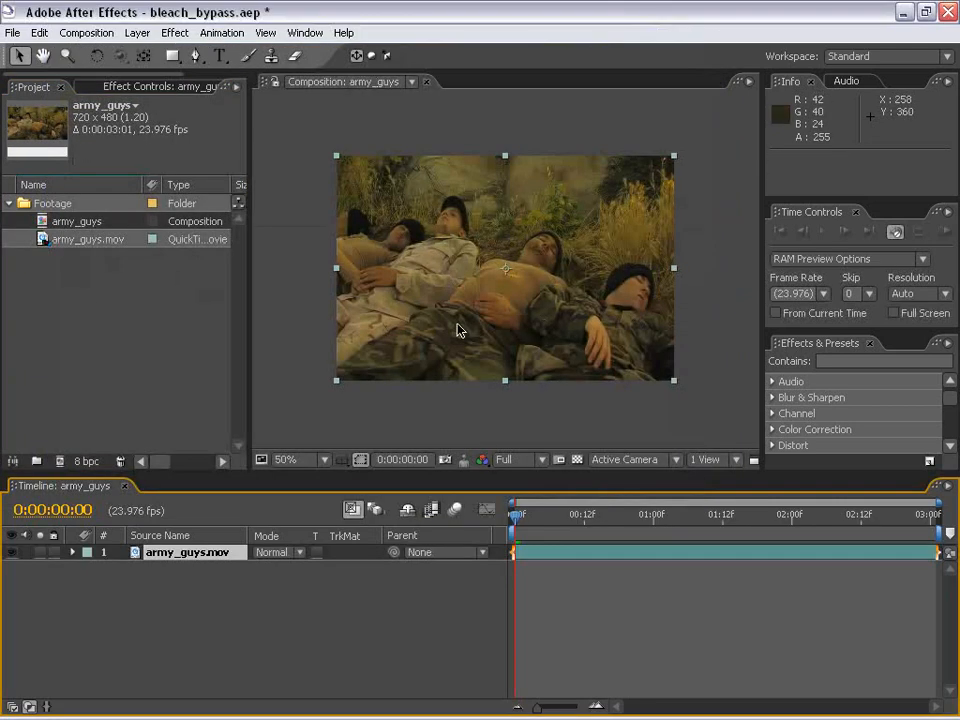
pyautogui.click(478, 435)
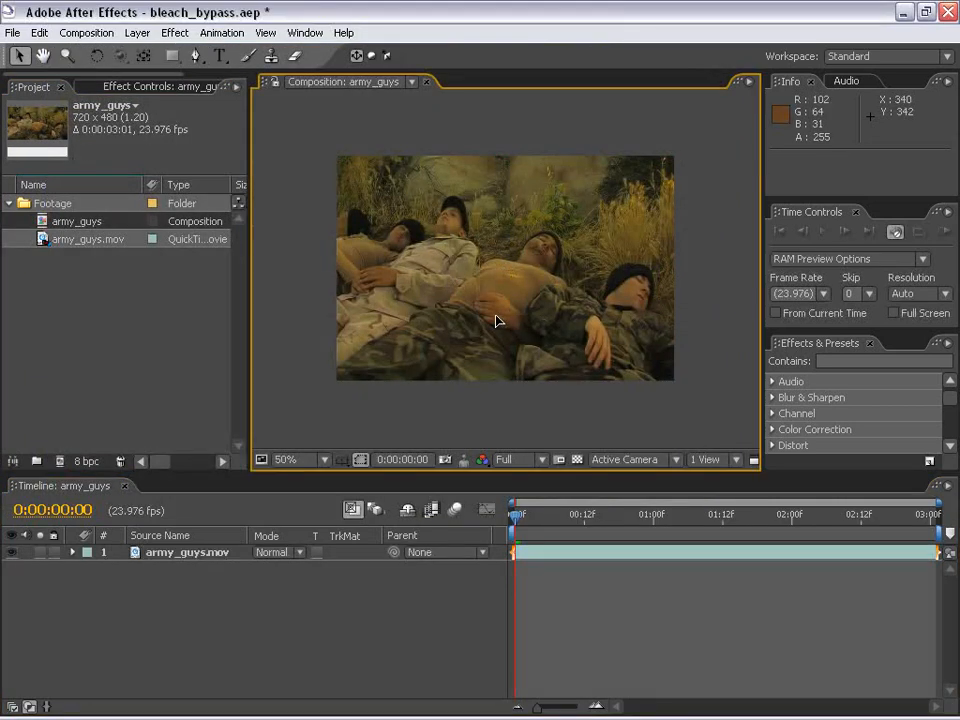
pyautogui.click(176, 33)
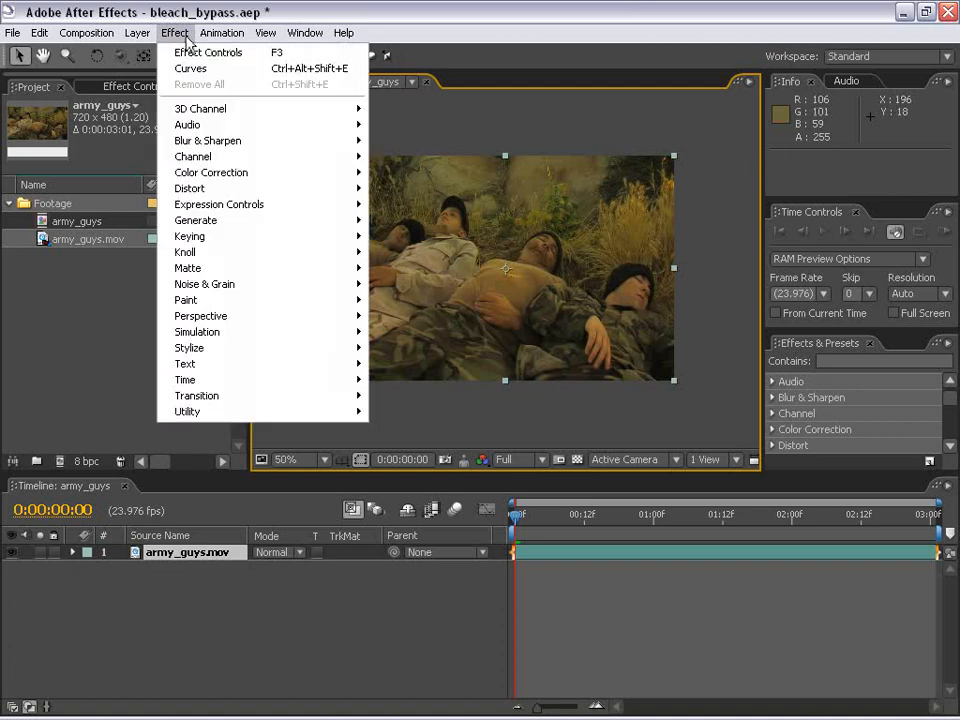
pyautogui.moveTo(343, 176)
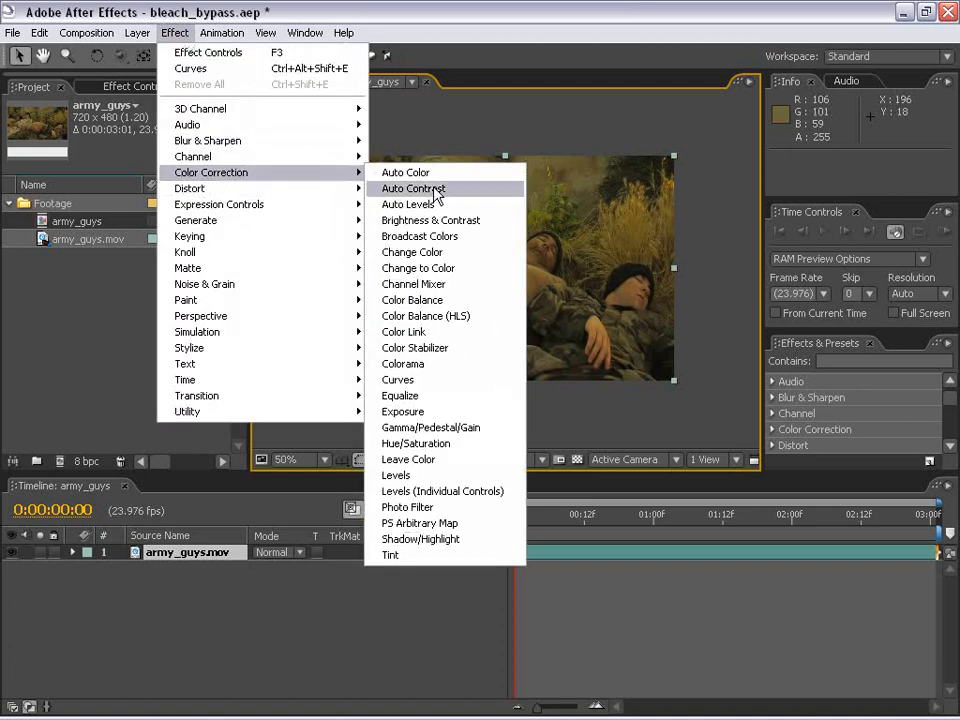
pyautogui.click(400, 475)
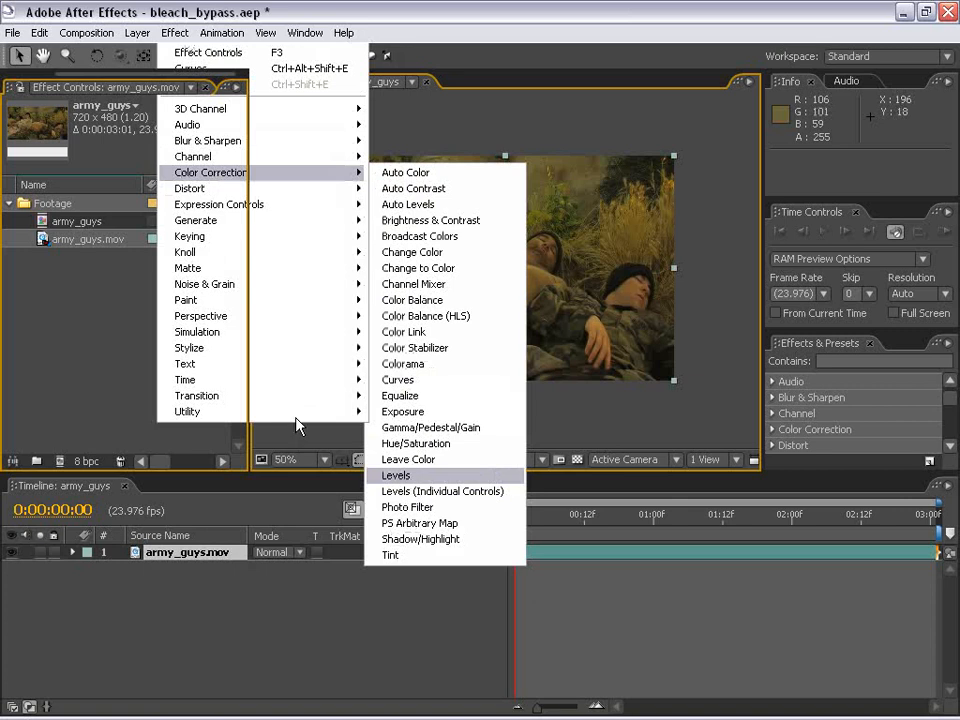
# Set the Levels Input Black to 24 and Input White to 158, and turn the Levels effect off.
pyautogui.moveTo(249, 216); pyautogui.dragTo(369, 222)
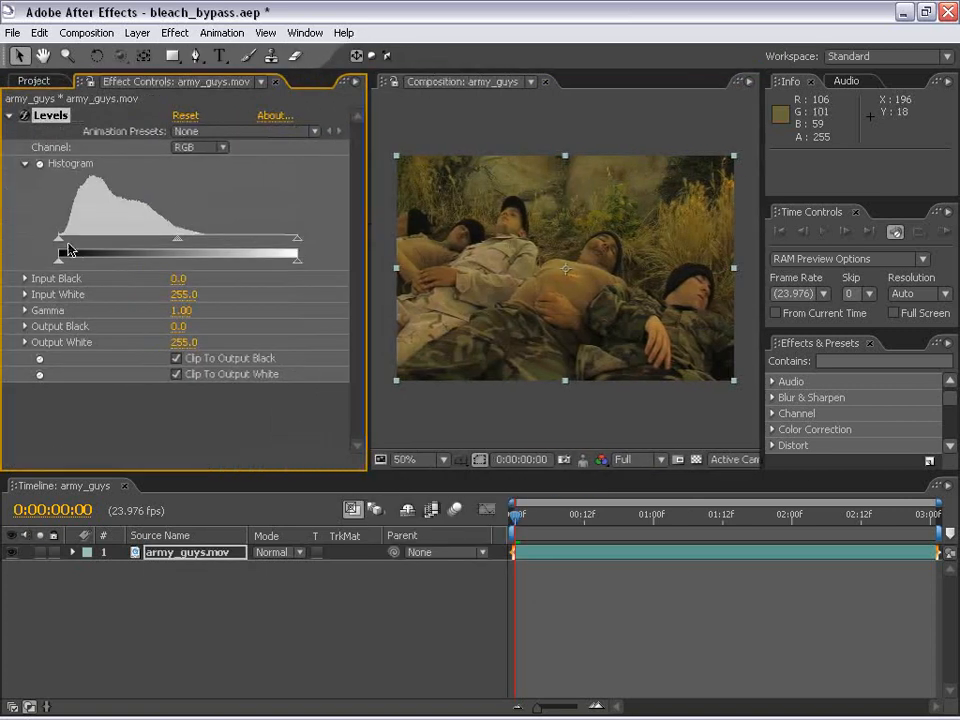
pyautogui.moveTo(60, 241); pyautogui.dragTo(83, 242)
pyautogui.moveTo(299, 240); pyautogui.dragTo(208, 240)
pyautogui.click(9, 115)
pyautogui.click(24, 115)
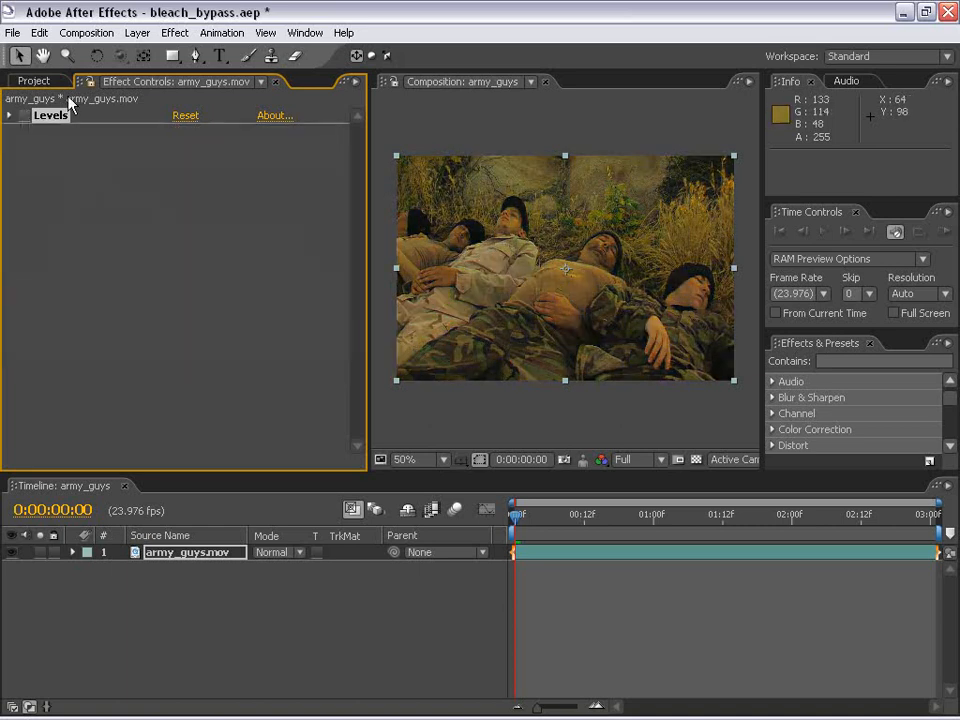
# Apply Brightness & Contrast to the army_guys.mov layer with Brightness 27 and Contrast 51.
pyautogui.click(178, 32)
pyautogui.moveTo(230, 172)
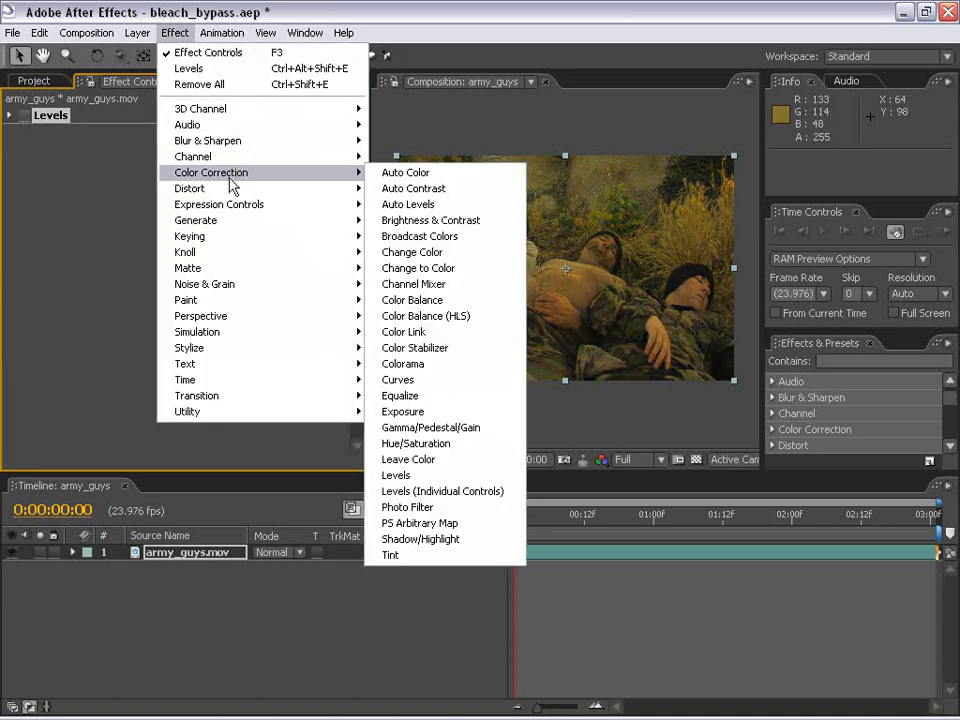
pyautogui.click(463, 222)
pyautogui.moveTo(180, 163); pyautogui.dragTo(231, 180)
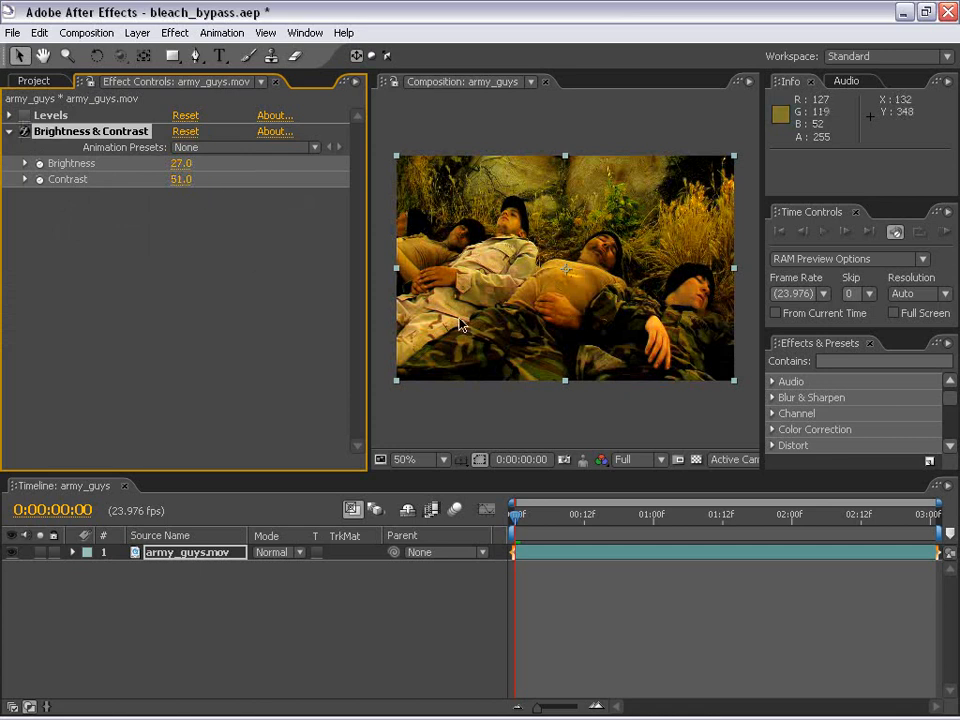
pyautogui.moveTo(366, 279); pyautogui.dragTo(255, 272)
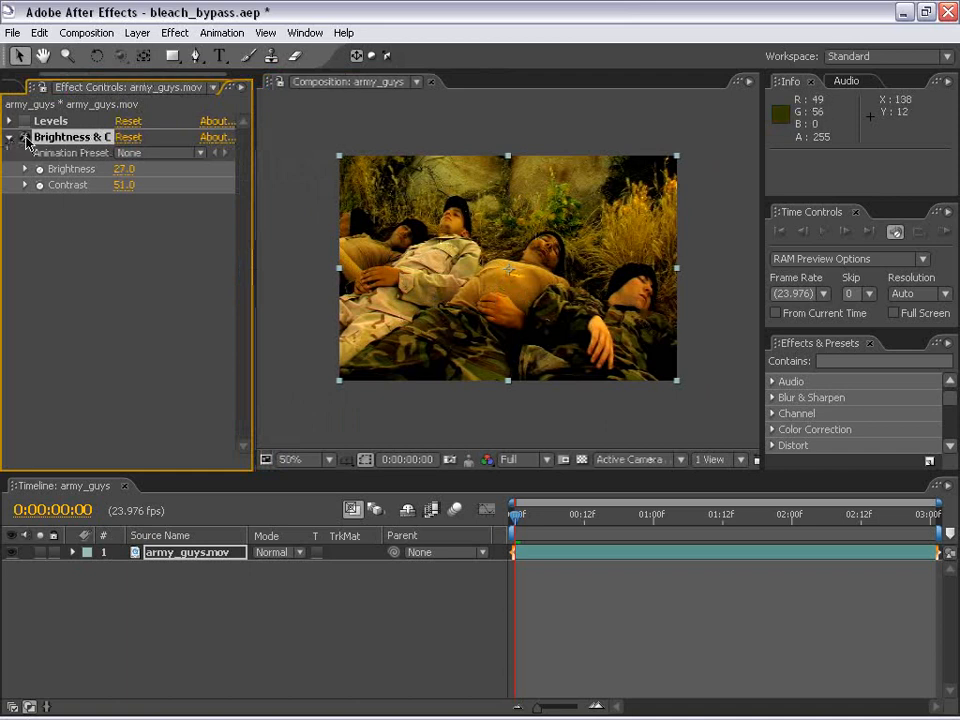
pyautogui.press('.')
pyautogui.press(',')
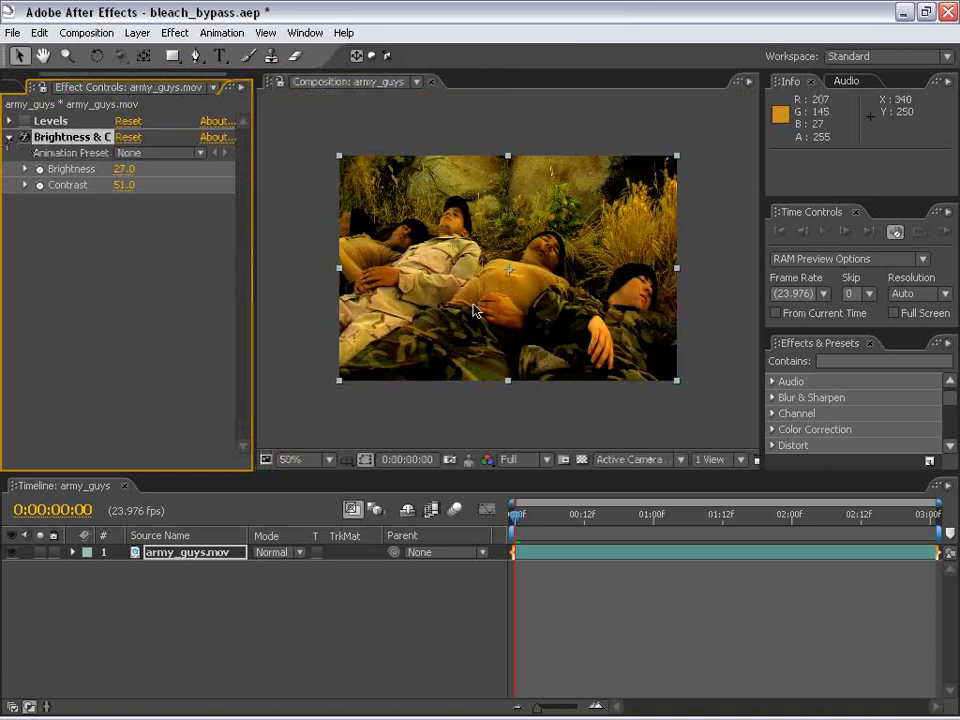
pyautogui.press('.')
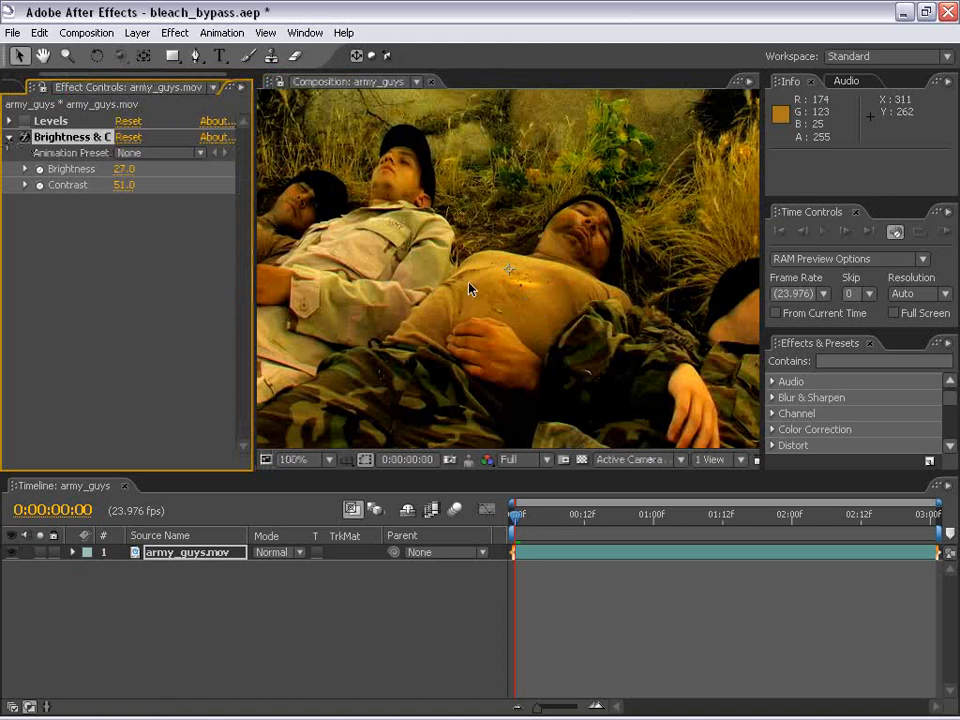
pyautogui.press(',')
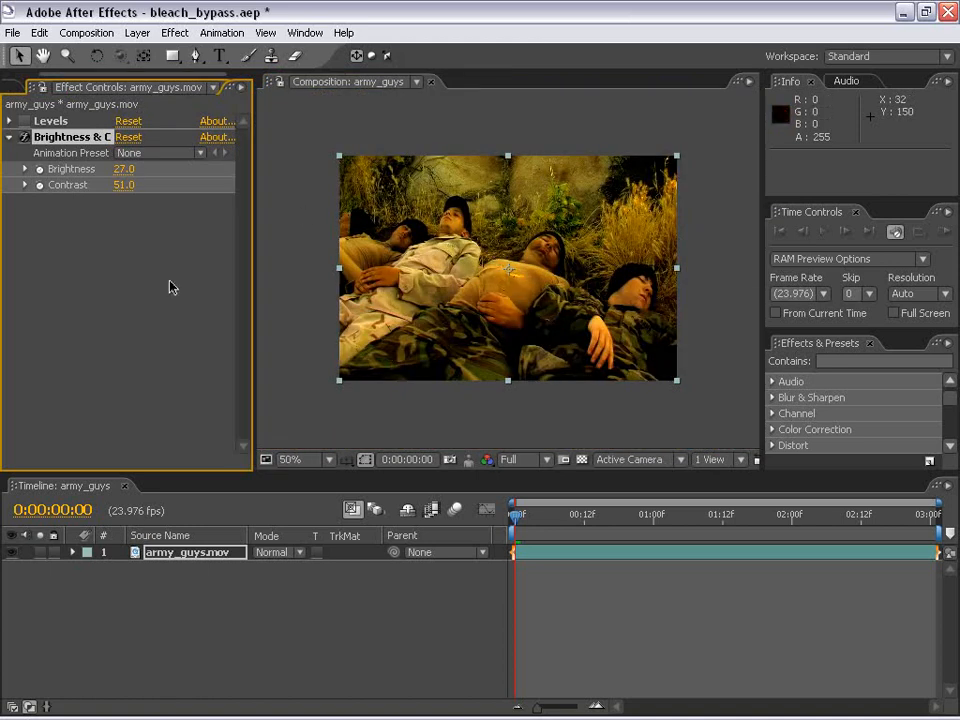
# Duplicate the army_guys.mov layer in the timeline.
pyautogui.click(570, 622)
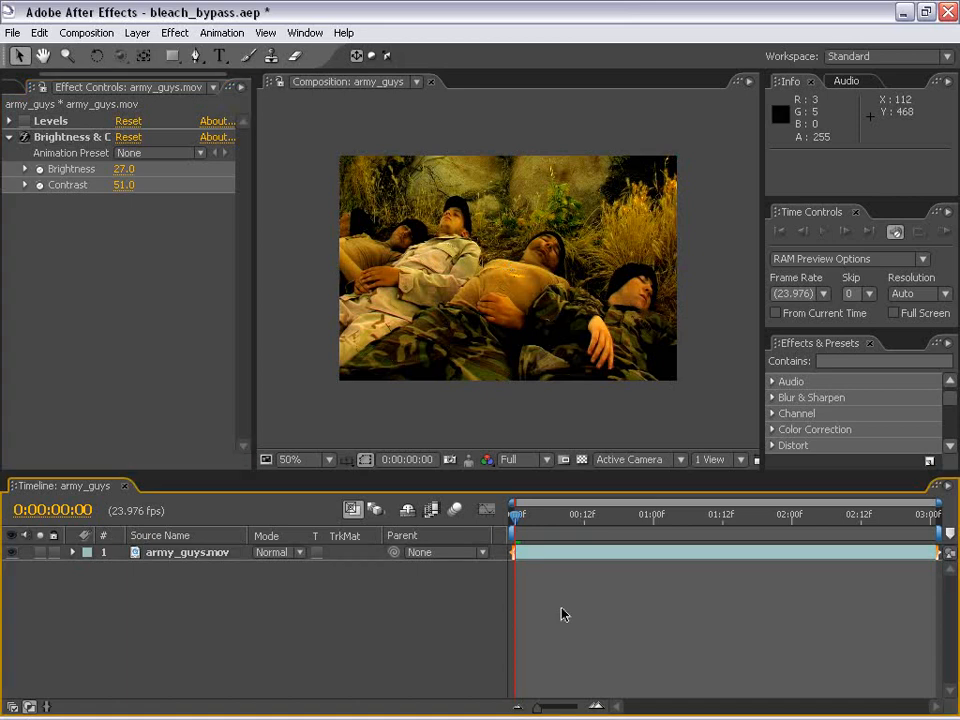
pyautogui.click(545, 555)
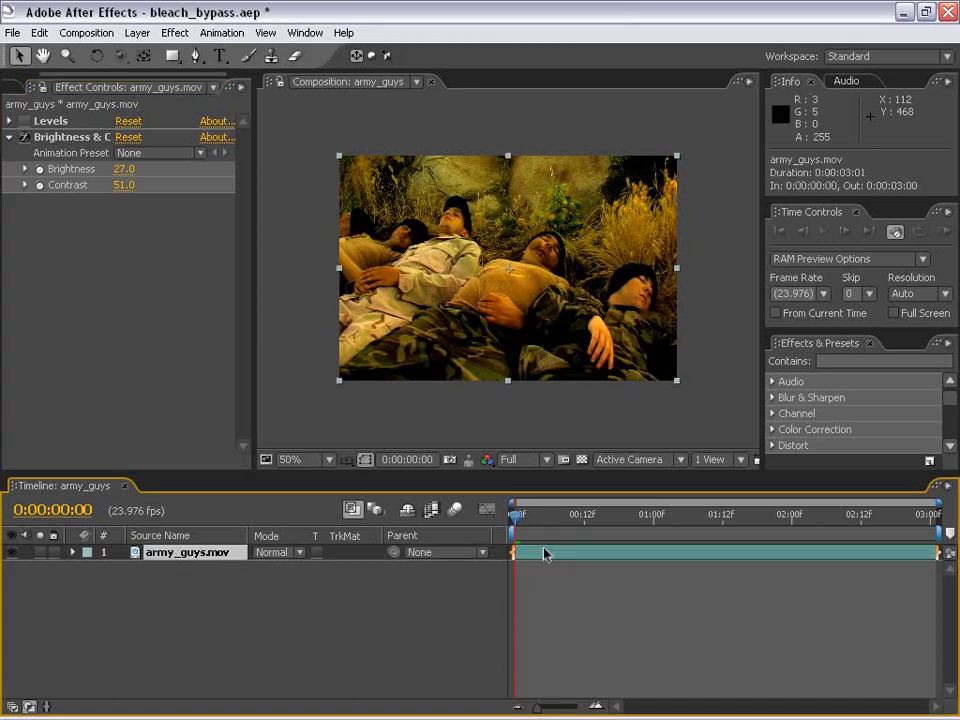
pyautogui.hotkey('ctrl', 'd')
pyautogui.click(537, 593)
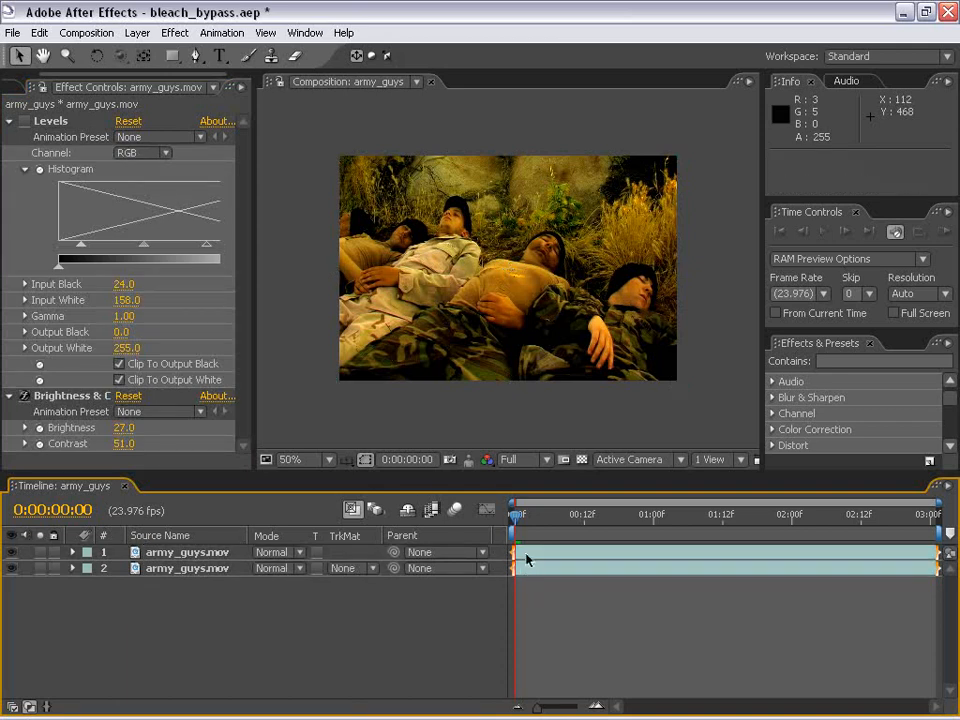
# Delete the Levels and Brightness & Contrast effects from the upper army_guys.mov layer.
pyautogui.click(527, 555)
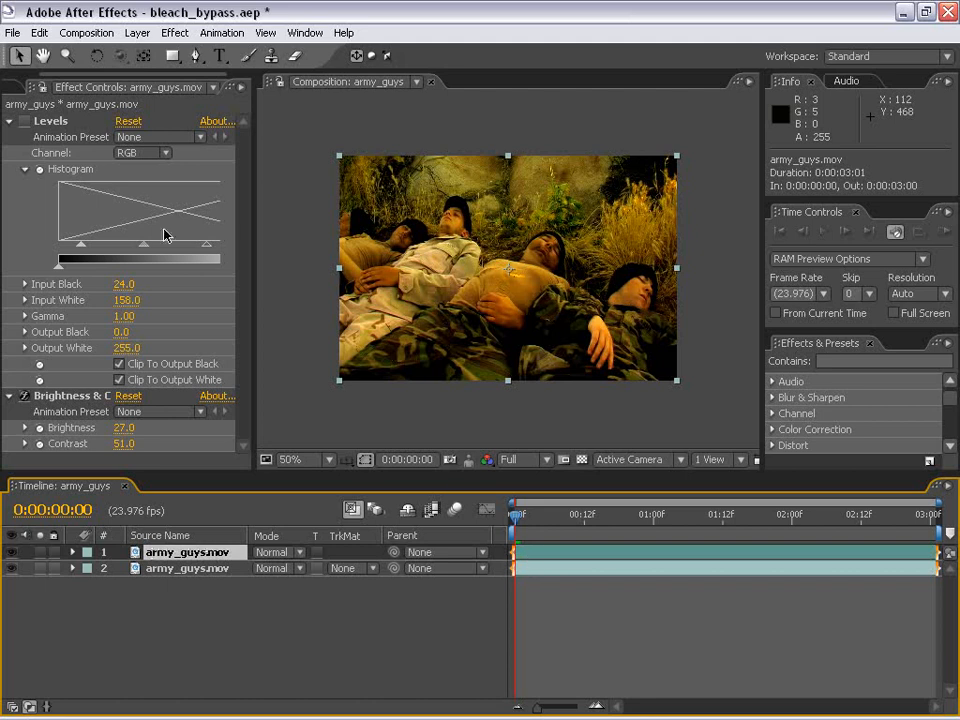
pyautogui.click(9, 121)
pyautogui.click(50, 121)
pyautogui.keyDown('shift'); pyautogui.click(55, 138); pyautogui.keyUp('shift')
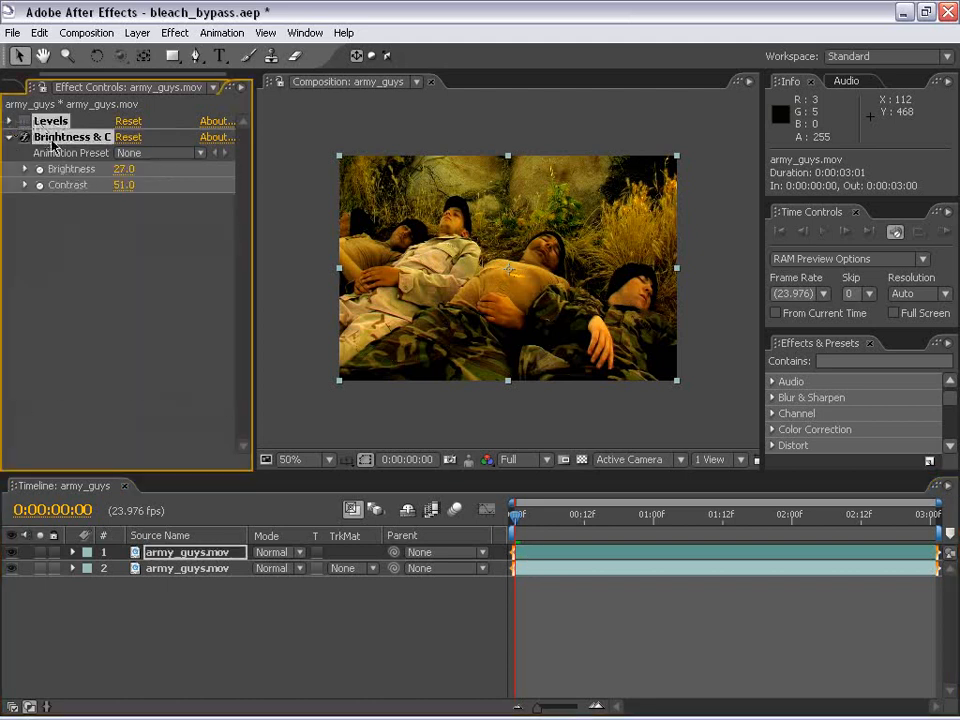
pyautogui.press('Delete')
pyautogui.click(523, 437)
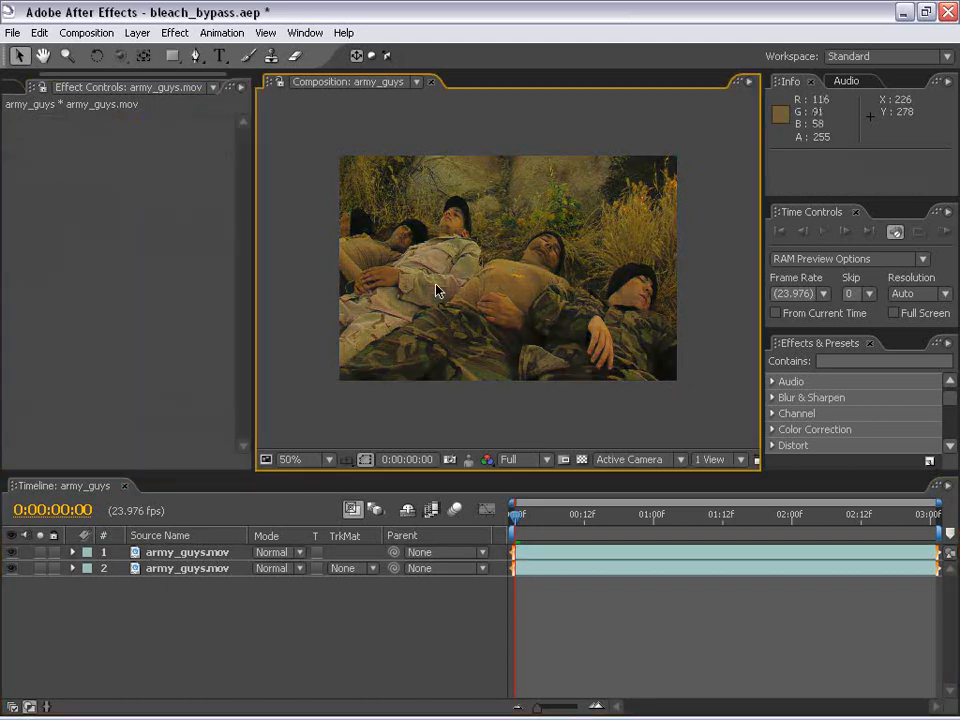
pyautogui.press('`')
pyautogui.press('`')
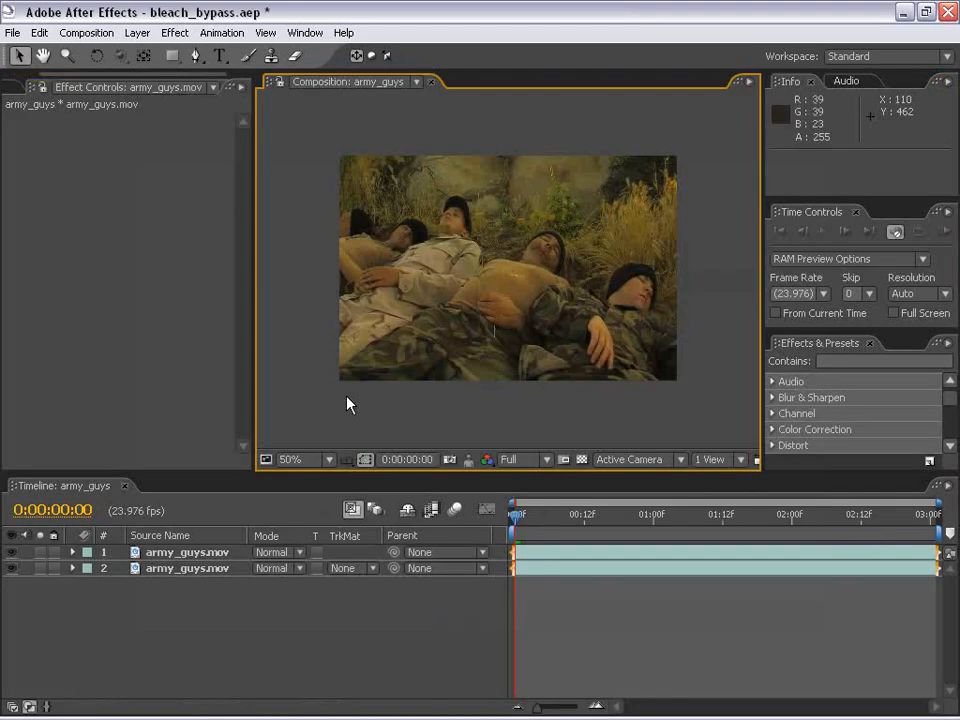
# Set the blending mode of the upper army_guys.mov layer to Color.
pyautogui.click(13, 552)
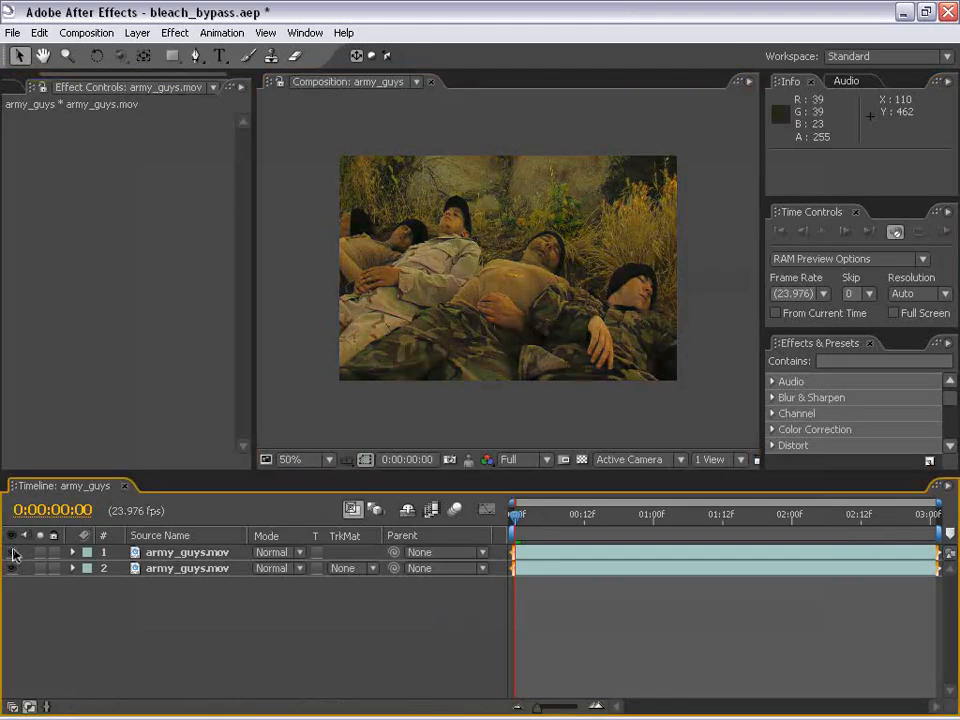
pyautogui.click(13, 552)
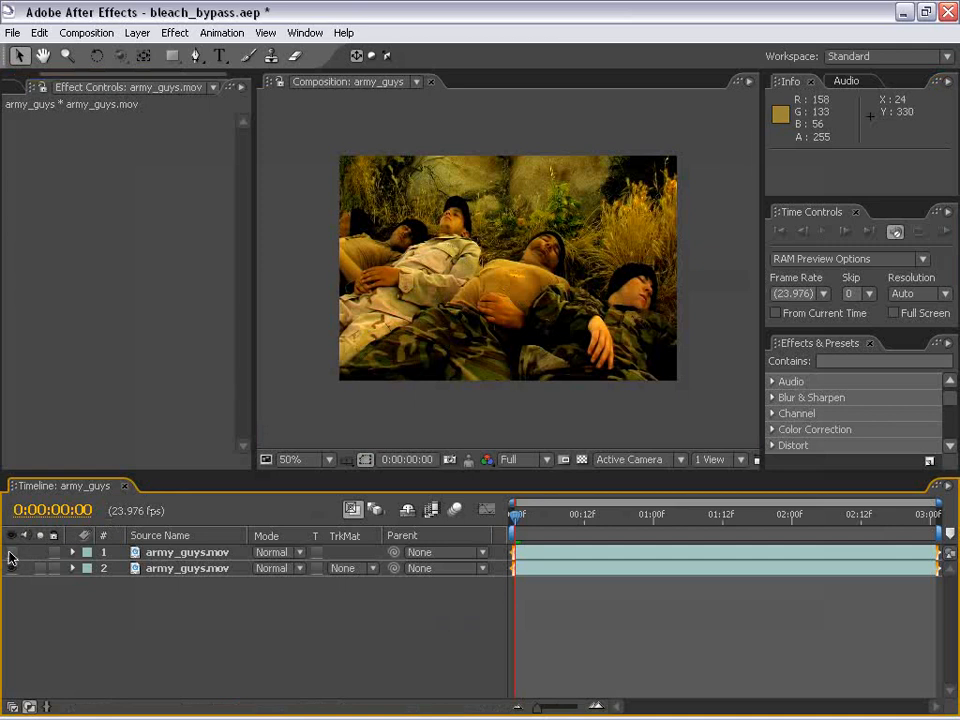
pyautogui.click(11, 555)
pyautogui.click(191, 556)
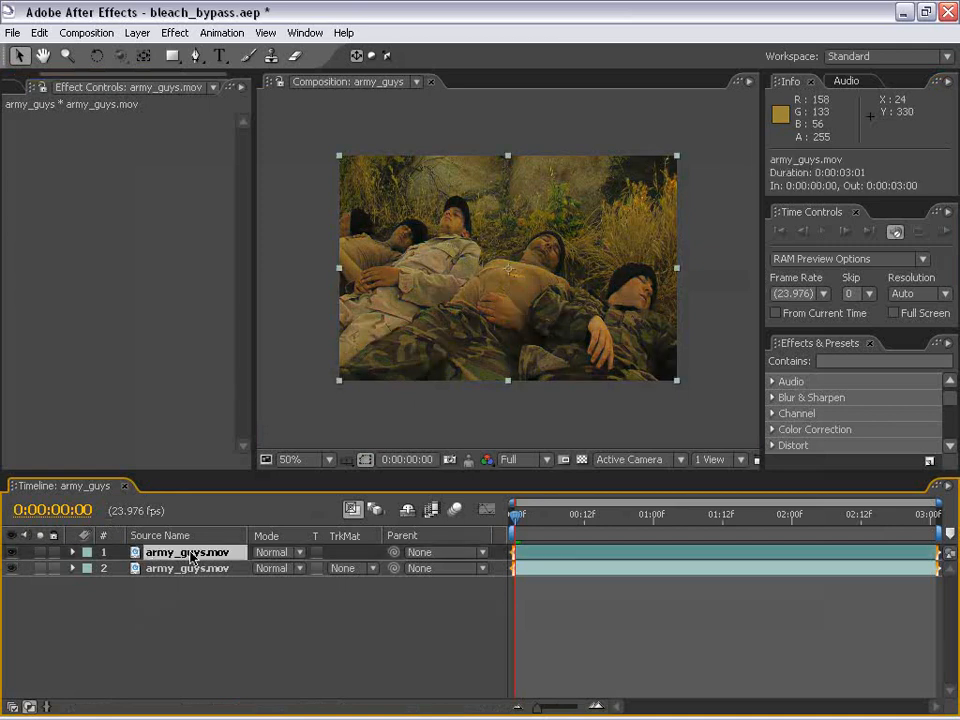
pyautogui.click(272, 553)
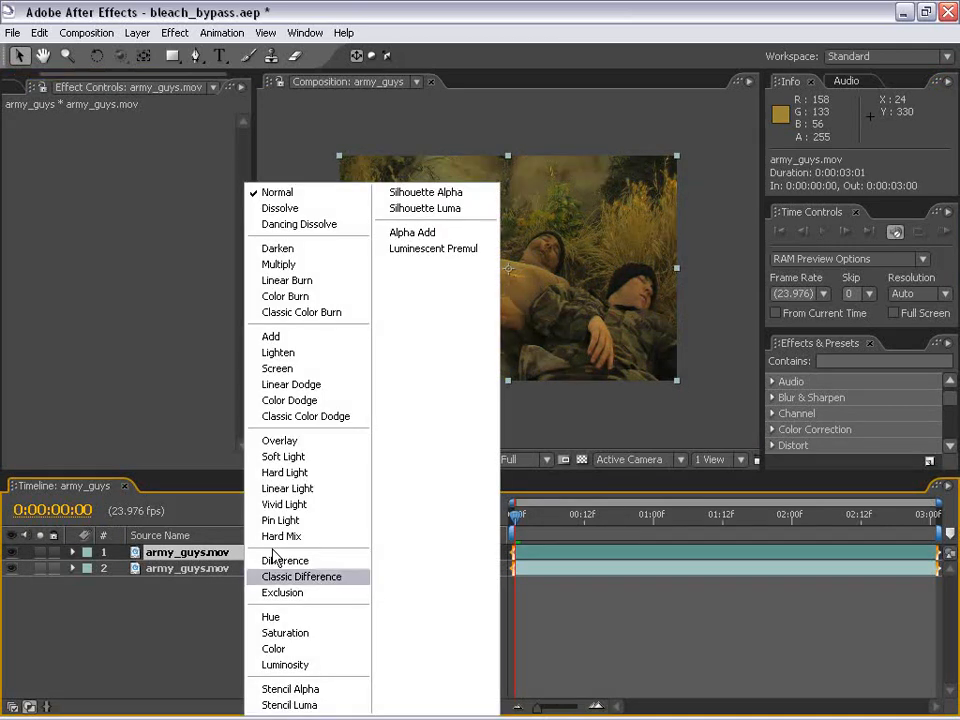
pyautogui.click(274, 650)
pyautogui.press('`')
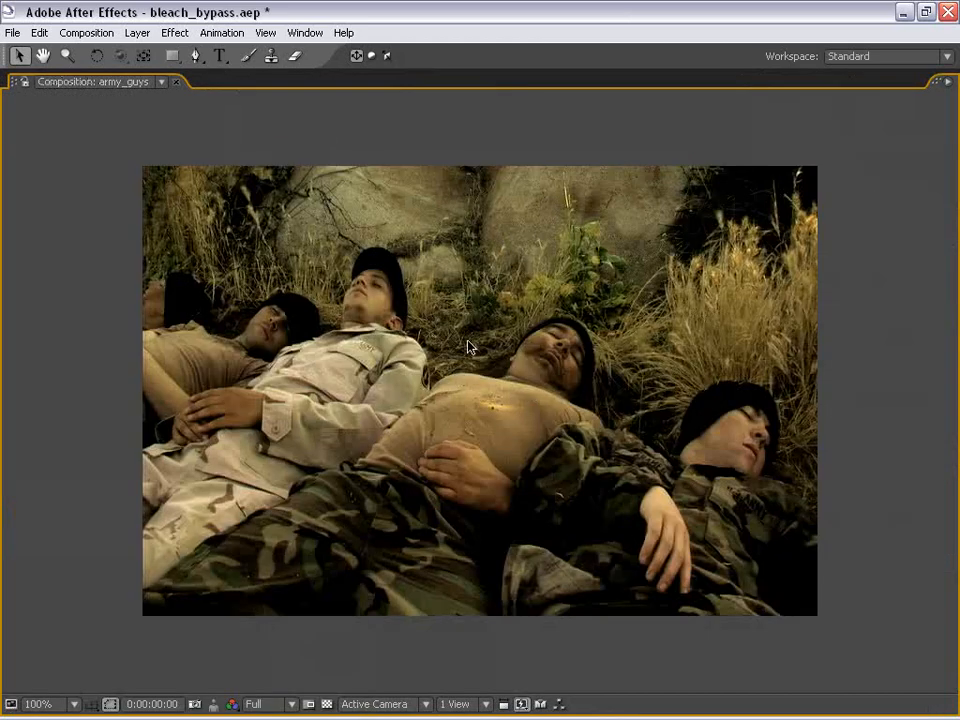
pyautogui.press('`')
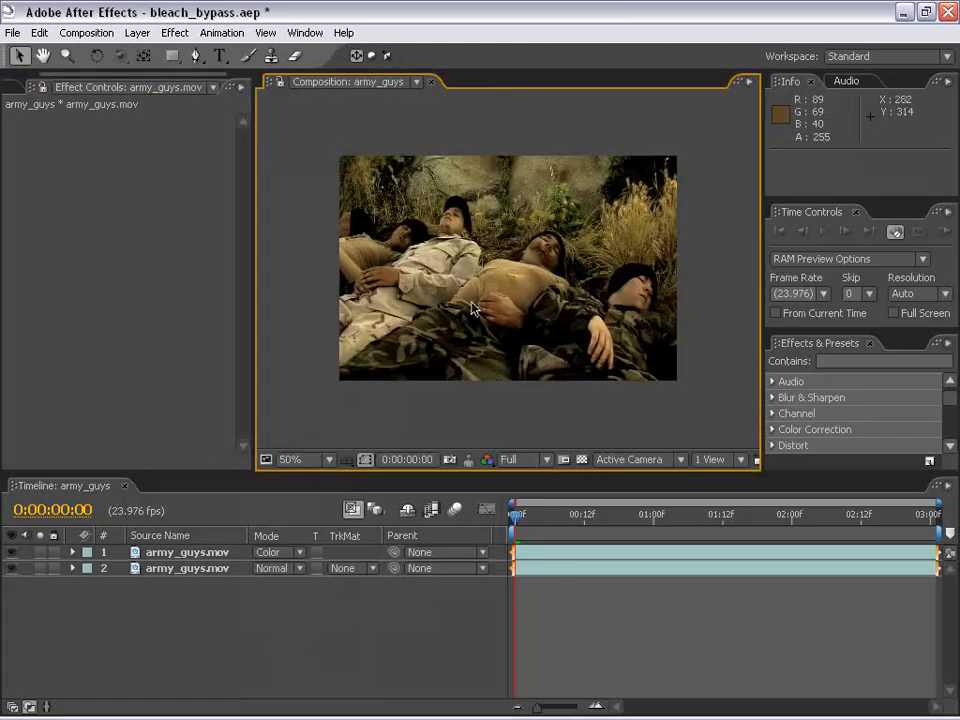
# Compare the composite with and without the upper layer, and with and without the lower layer's effects.
pyautogui.click(11, 552)
pyautogui.click(11, 552)
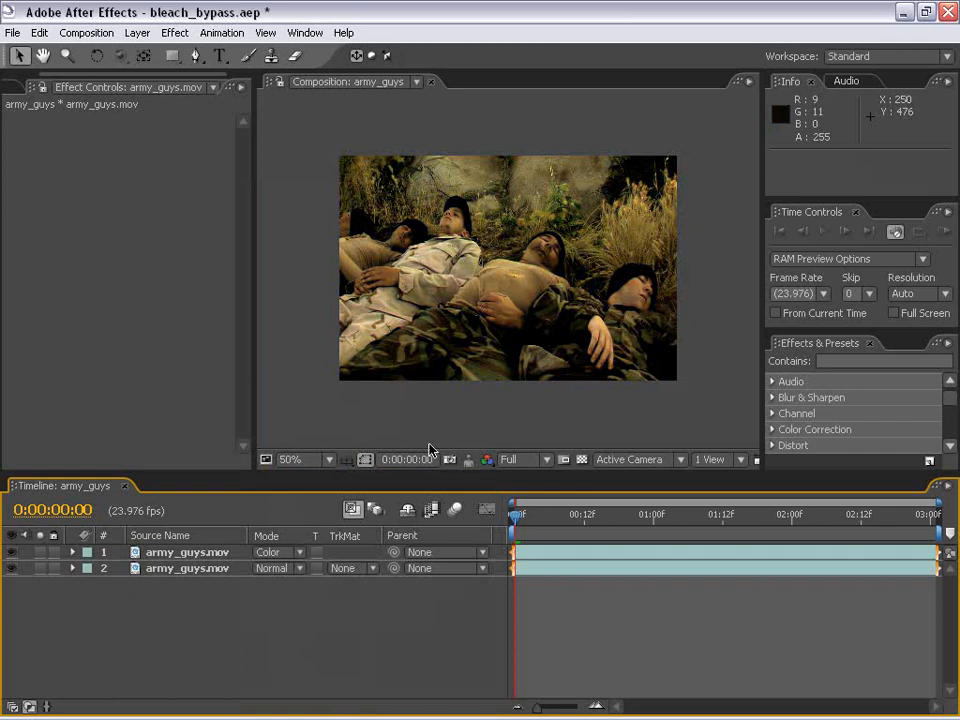
pyautogui.press('F4')
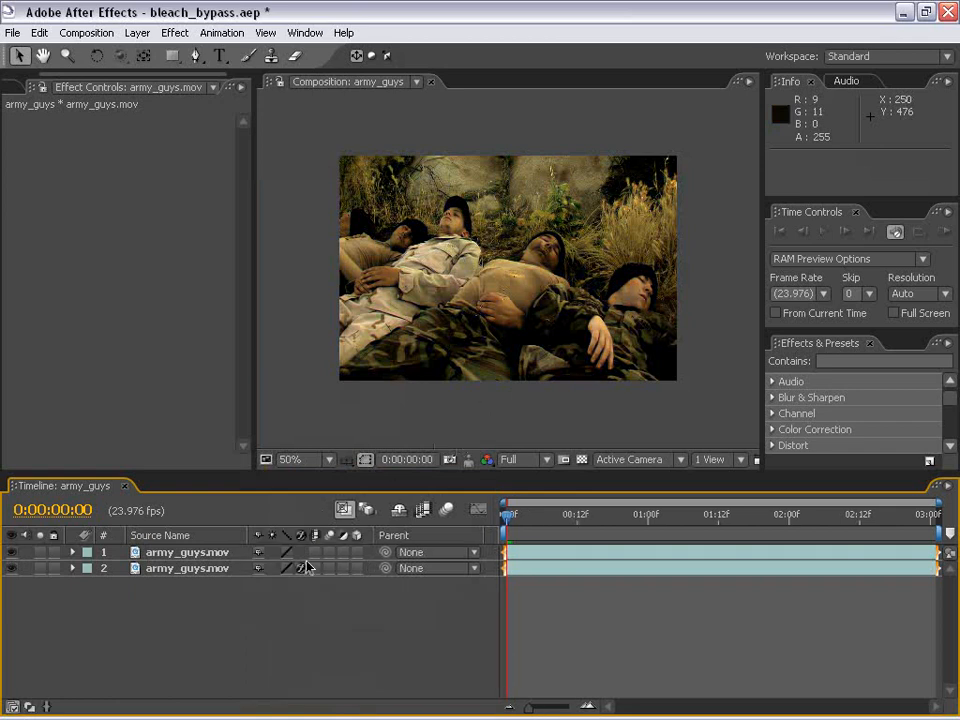
pyautogui.click(302, 569)
pyautogui.click(302, 569)
pyautogui.click(302, 569)
pyautogui.click(302, 569)
pyautogui.press('`')
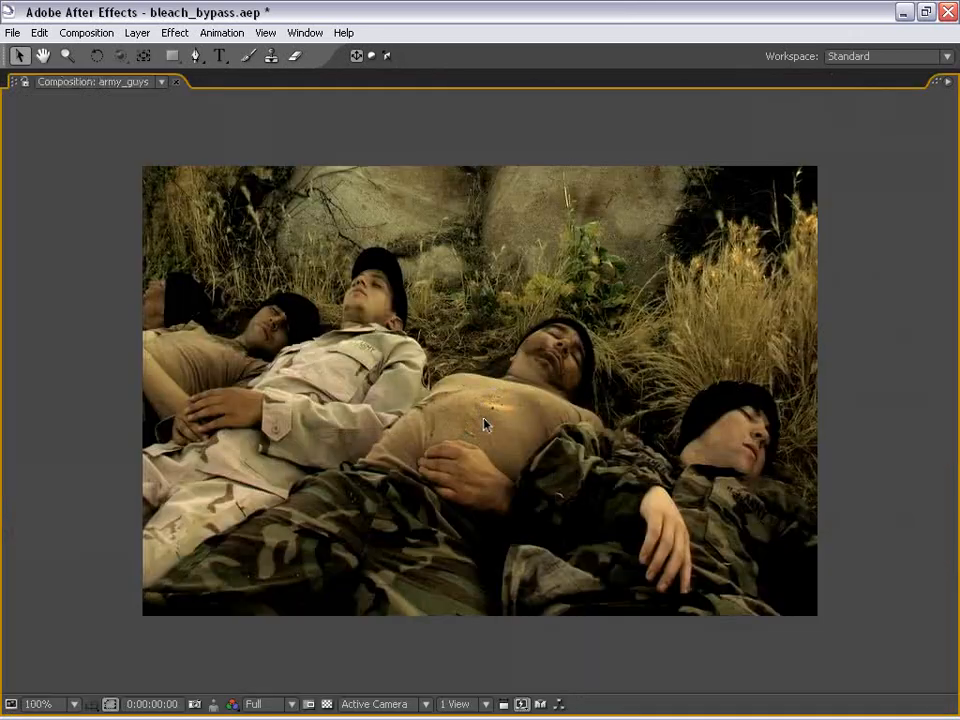
pyautogui.press('`')
pyautogui.click(302, 569)
pyautogui.click(302, 569)
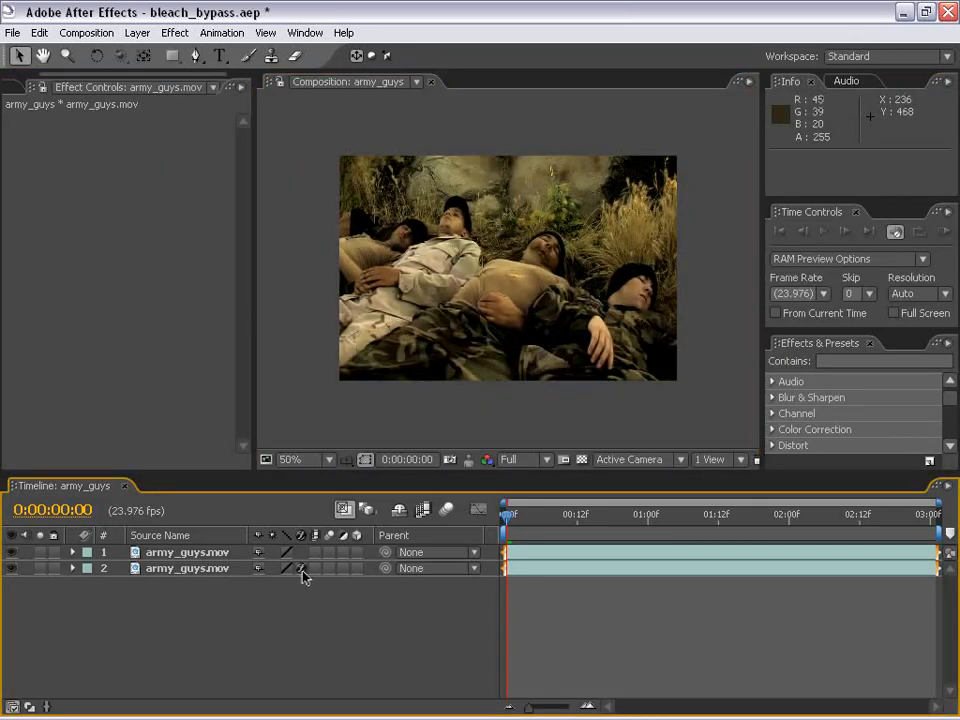
# Review the upper layer's blending mode and examine the lower layer's contrast effect with the upper layer hidden and shown.
pyautogui.click(180, 553)
pyautogui.press('F4')
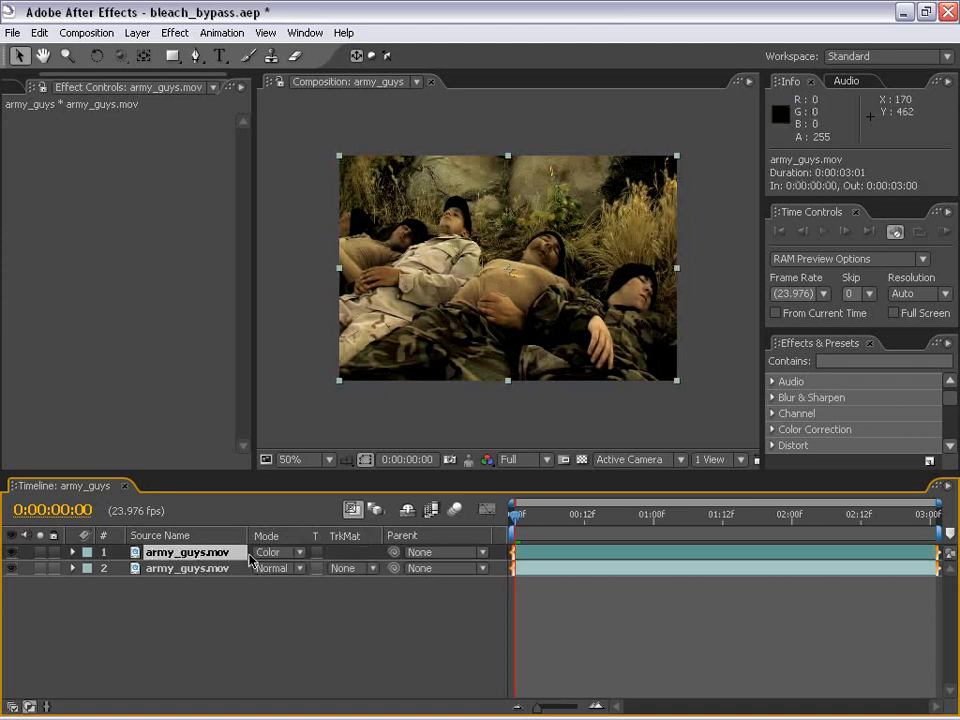
pyautogui.click(276, 552)
pyautogui.click(274, 551)
pyautogui.click(12, 553)
pyautogui.click(186, 568)
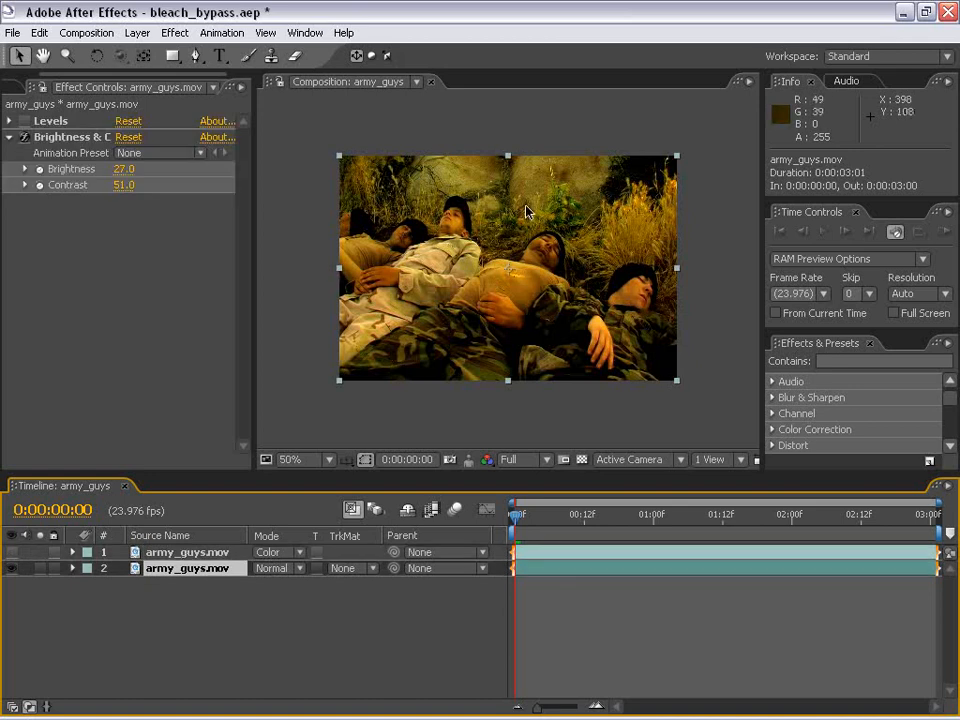
pyautogui.click(12, 552)
pyautogui.click(186, 552)
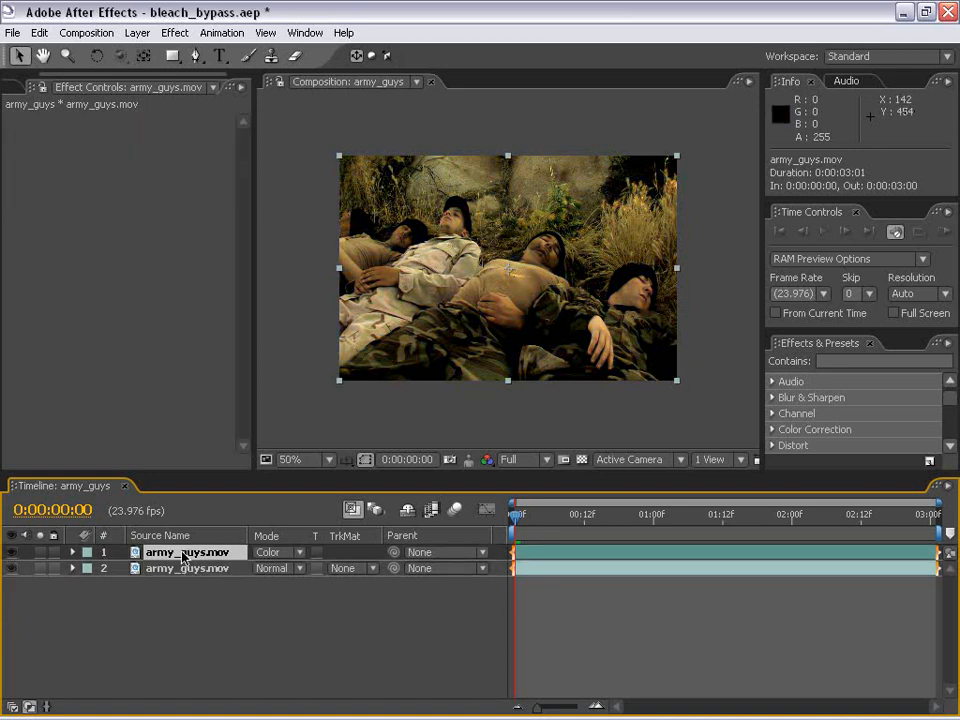
# Create a 720 × 480 pixel solid layer in medium gray.
pyautogui.click(568, 636)
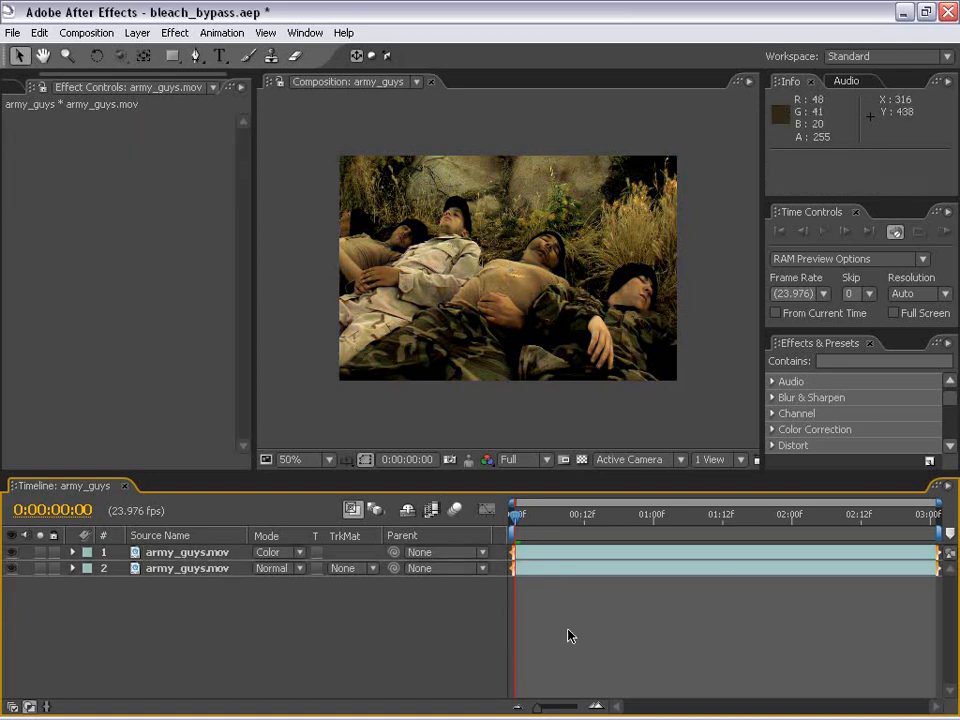
pyautogui.click(137, 33)
pyautogui.moveTo(171, 47)
pyautogui.click(364, 69)
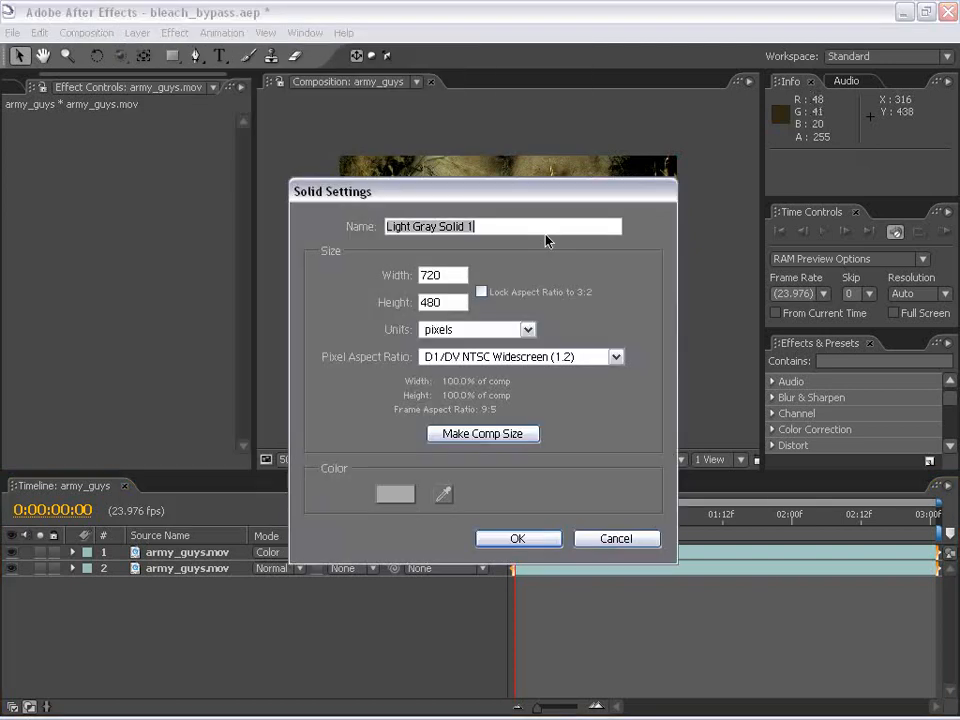
pyautogui.click(394, 494)
pyautogui.moveTo(439, 319); pyautogui.dragTo(261, 379)
pyautogui.click(688, 266)
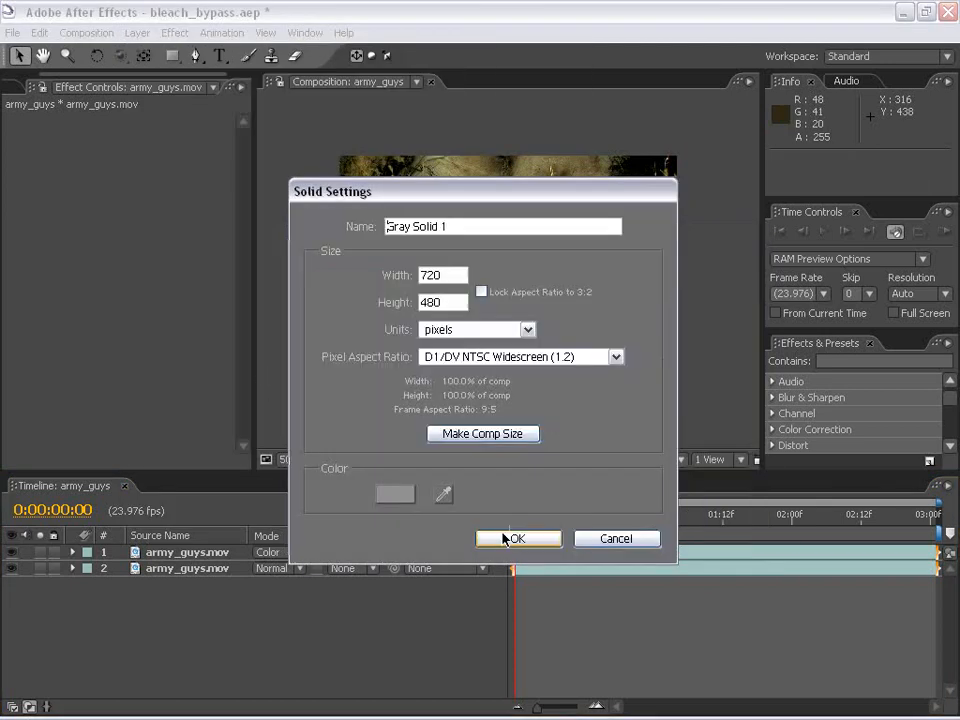
pyautogui.click(508, 538)
# Place the gray solid between the two army_guys.mov layers and examine the composite in an enlarged view.
pyautogui.moveTo(165, 548); pyautogui.dragTo(172, 576)
pyautogui.click(325, 619)
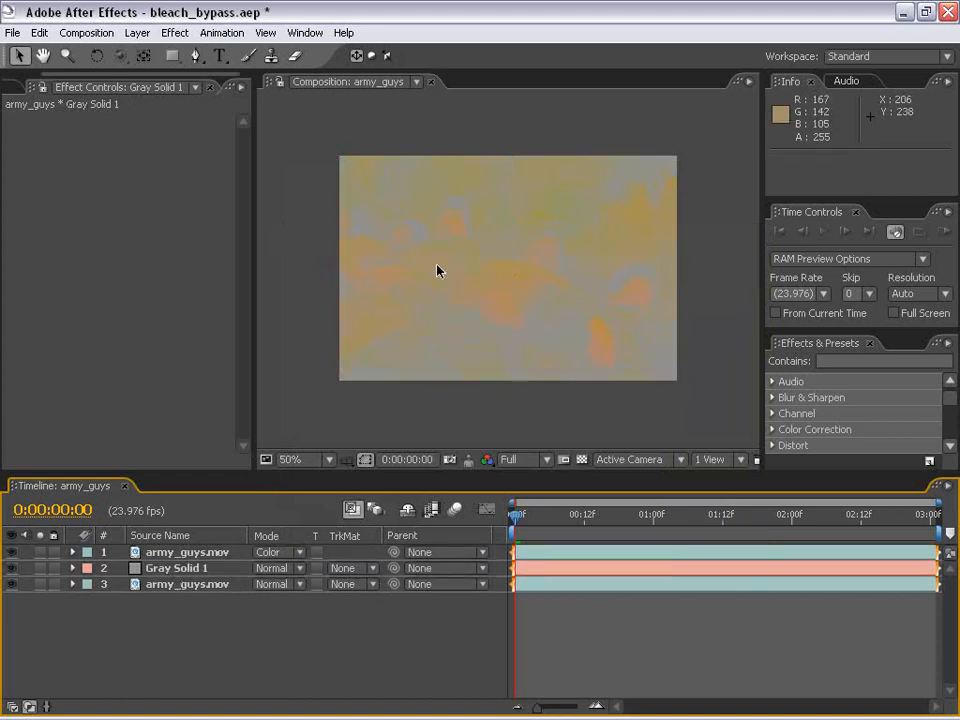
pyautogui.press('`')
pyautogui.press('`')
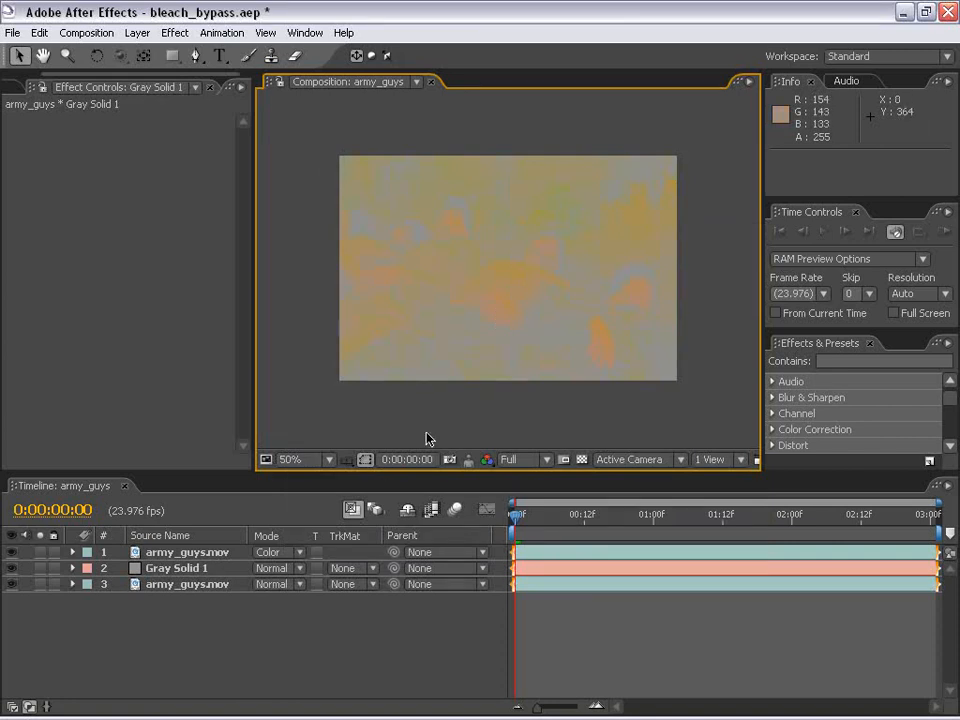
# Delete the gray solid layer and check the composite in an enlarged view.
pyautogui.click(172, 568)
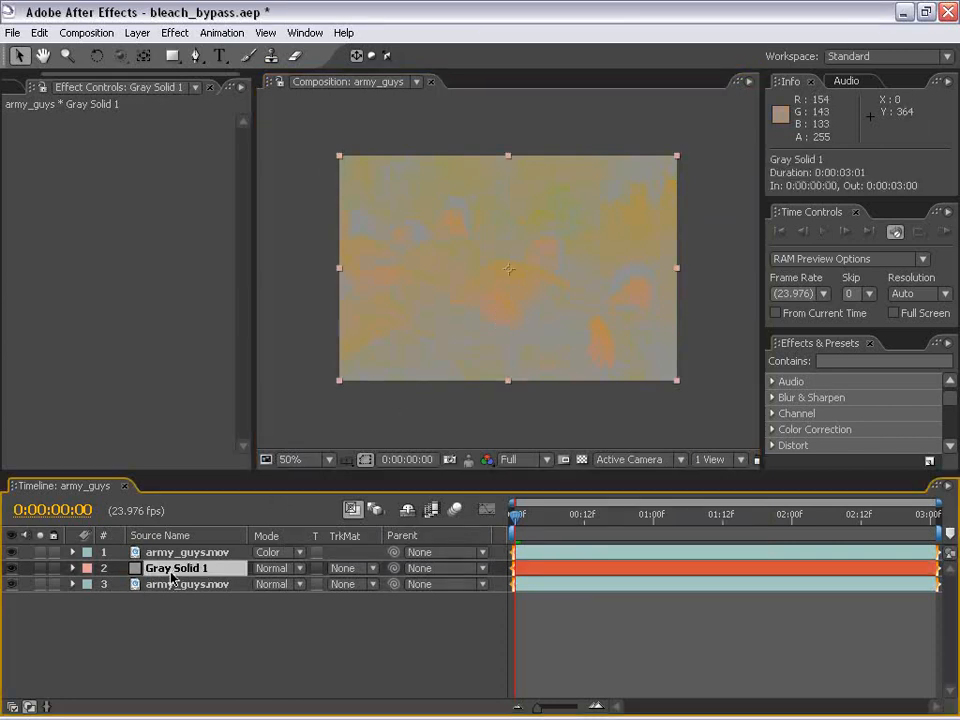
pyautogui.press('Delete')
pyautogui.press('`')
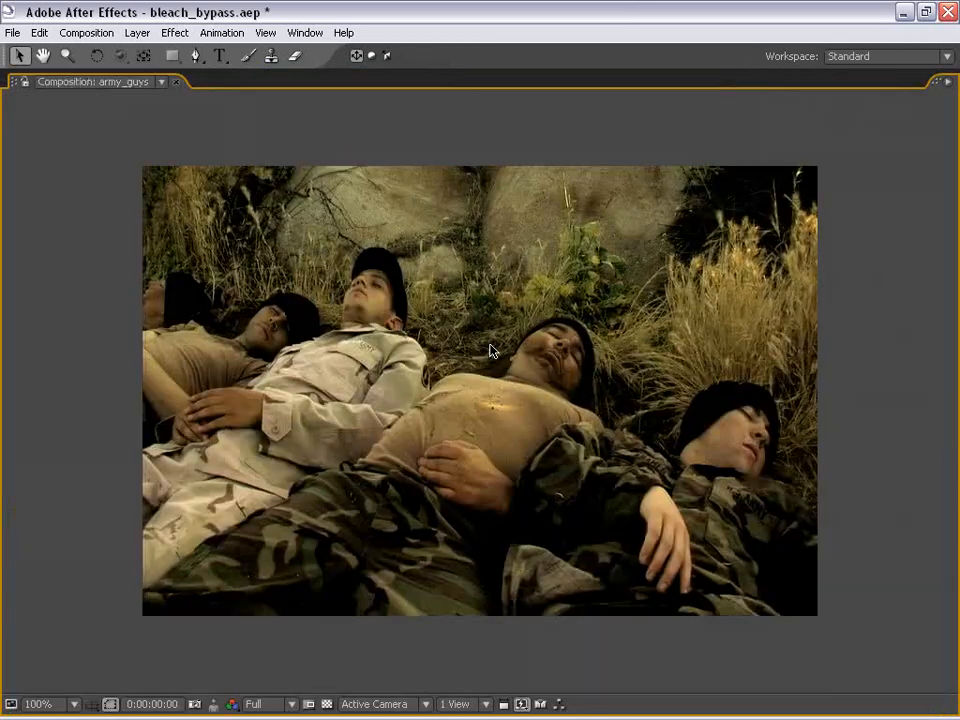
pyautogui.press('`')
pyautogui.click(222, 635)
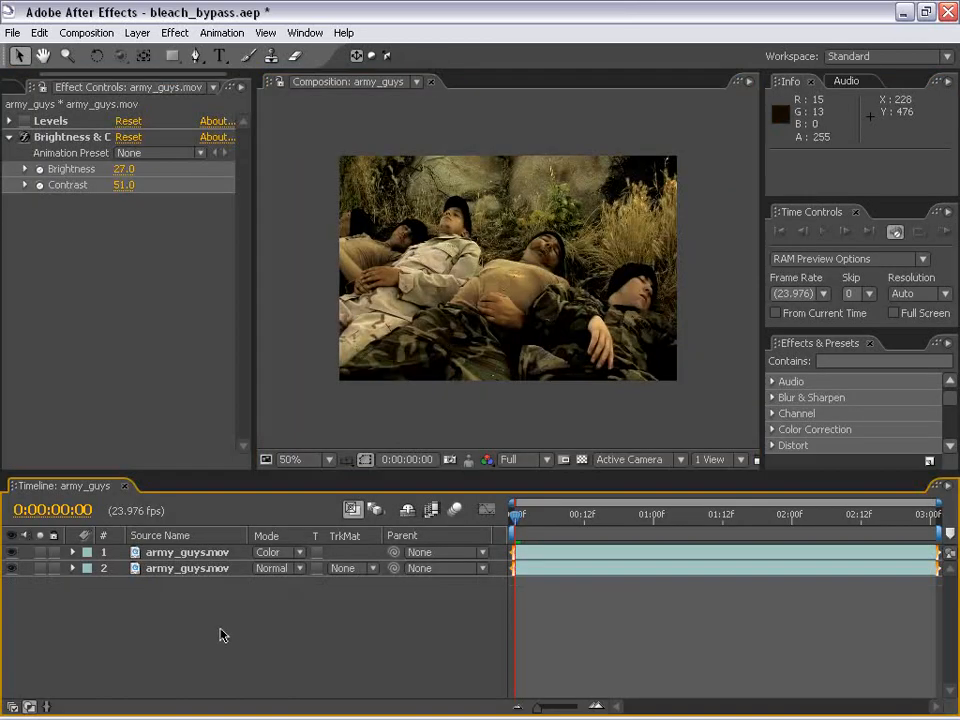
# Delete the upper army_guys.mov layer and apply the CC Composite effect to the remaining one.
pyautogui.click(186, 553)
pyautogui.press('Delete')
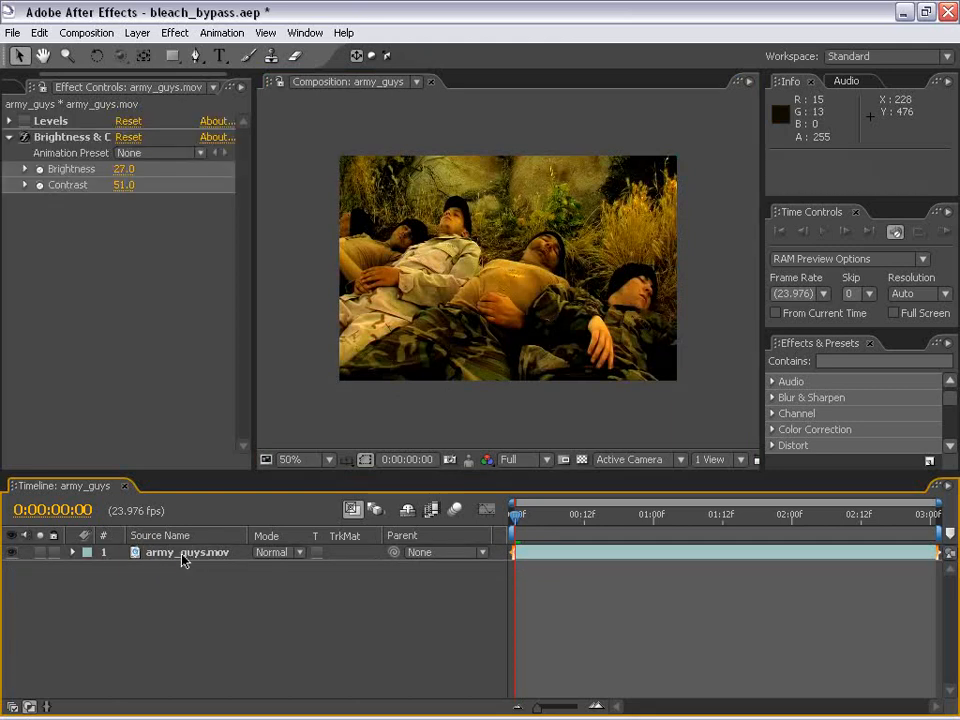
pyautogui.click(175, 32)
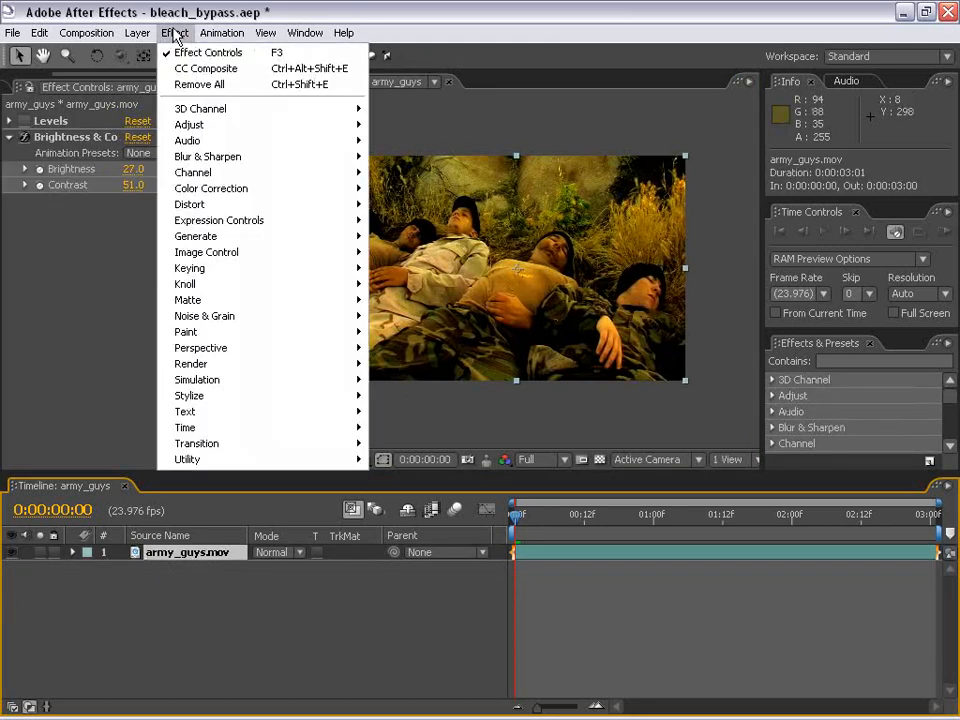
pyautogui.moveTo(216, 178)
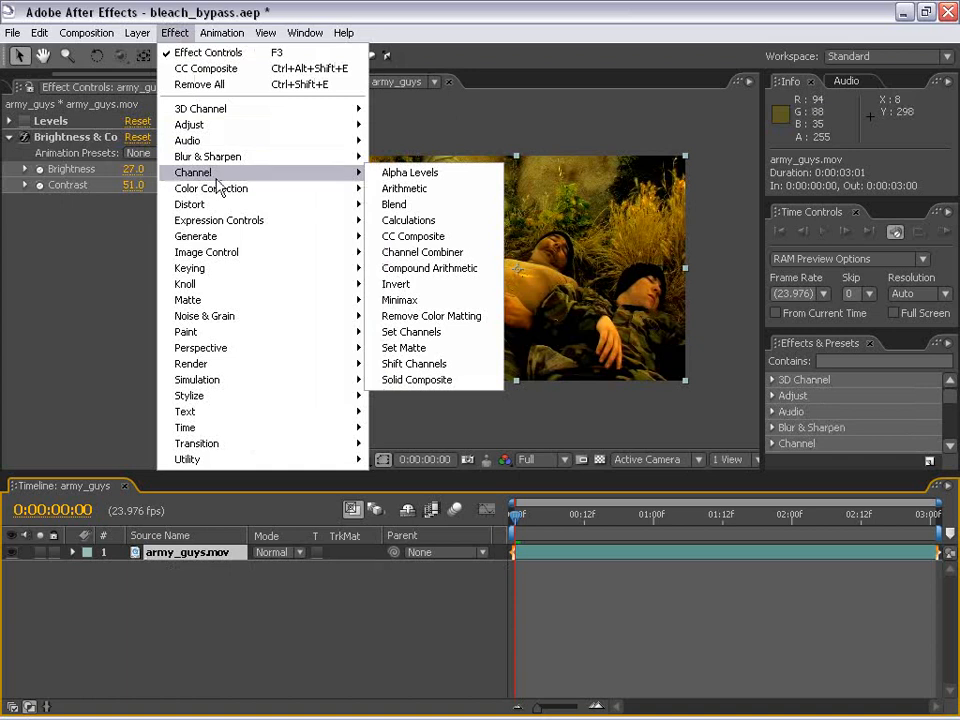
pyautogui.click(412, 237)
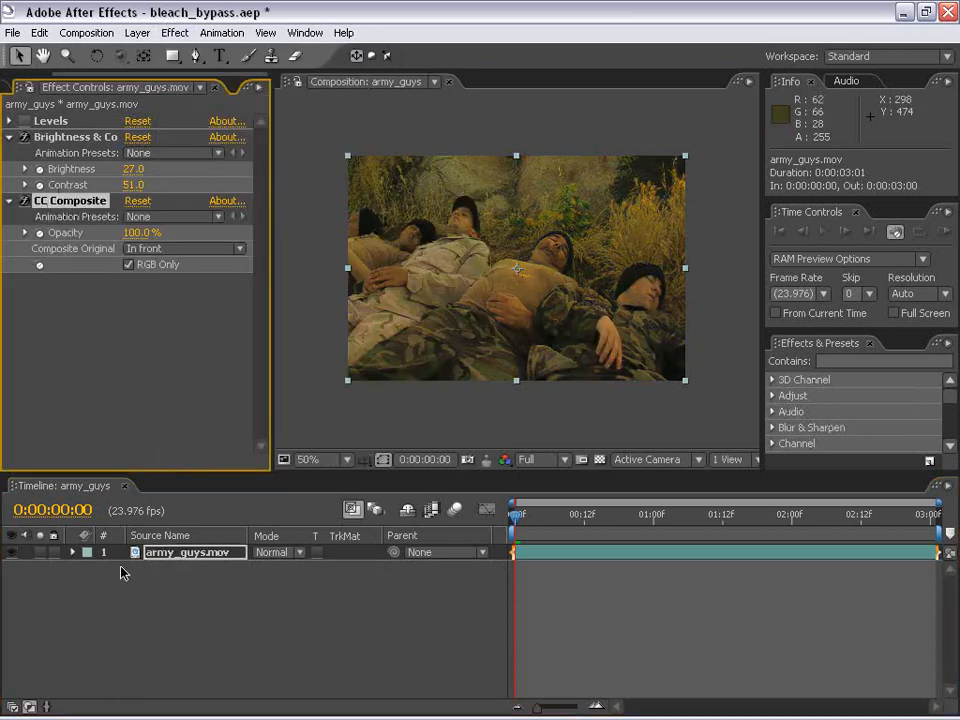
# Set the CC Composite effect's Composite Original option to Color.
pyautogui.moveTo(270, 247); pyautogui.dragTo(382, 245)
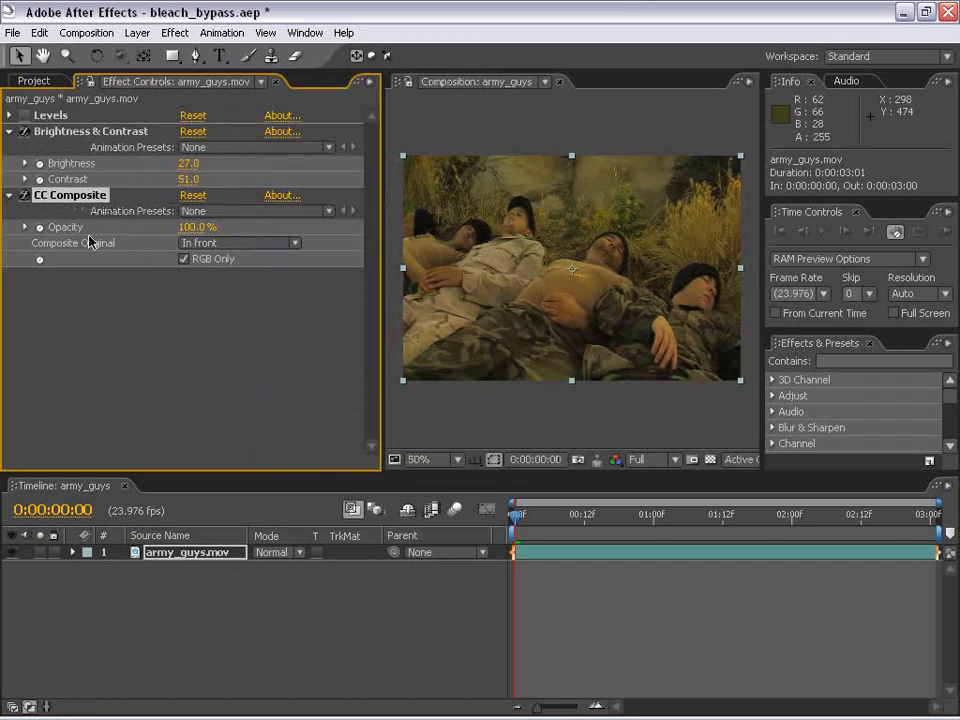
pyautogui.click(215, 243)
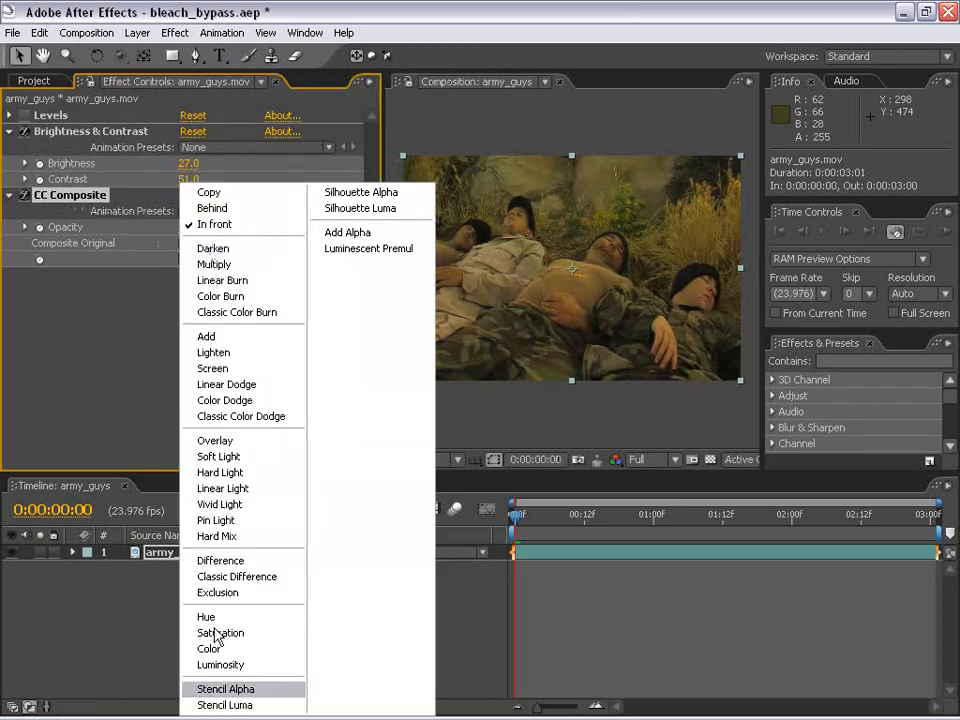
pyautogui.click(207, 650)
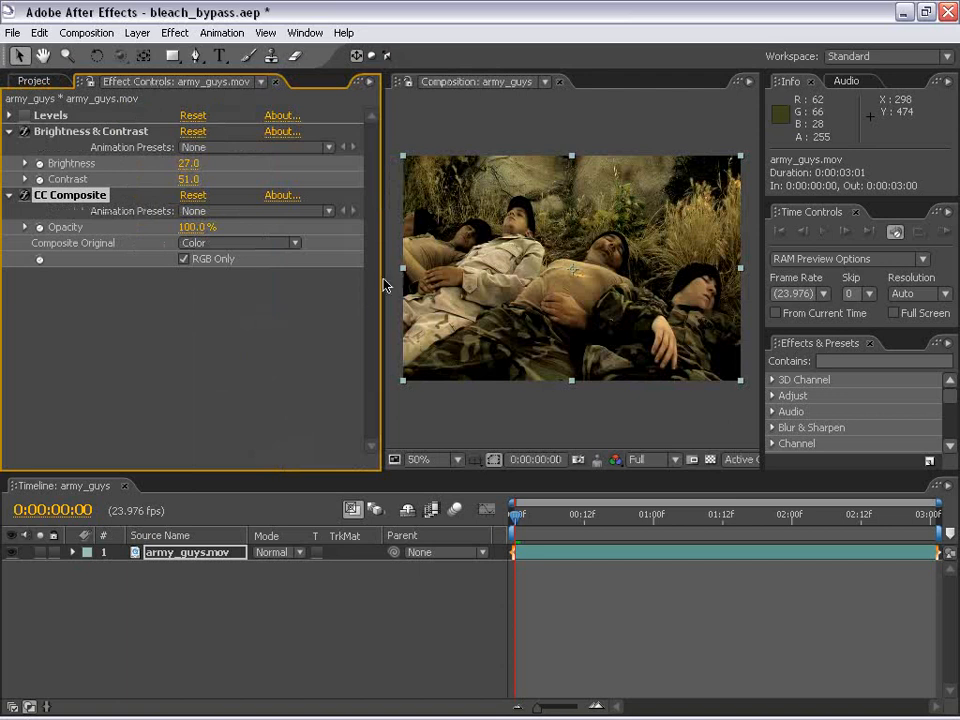
pyautogui.moveTo(383, 276); pyautogui.dragTo(204, 290)
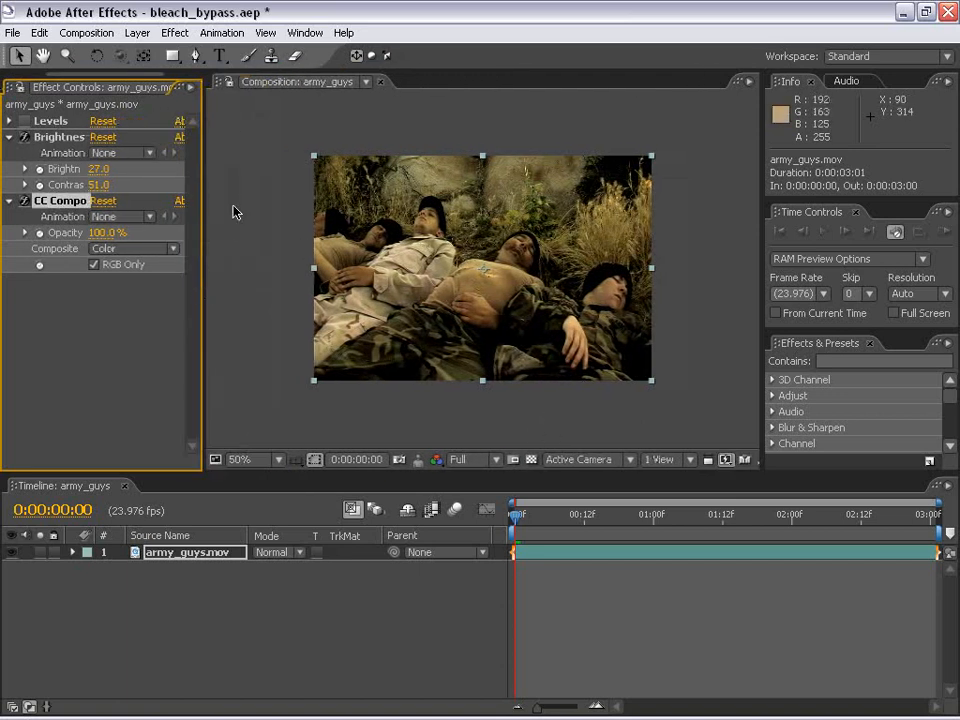
pyautogui.moveTo(205, 194); pyautogui.dragTo(340, 195)
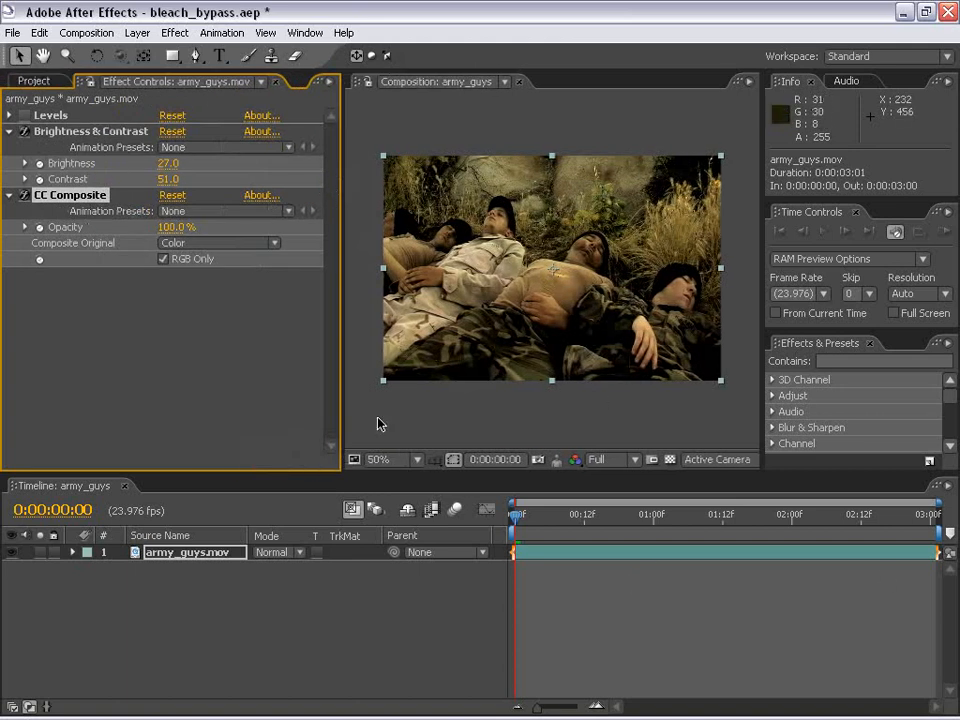
# Delete the disabled Levels effect, and set the Brightness & Contrast effect to brightness 28 and contrast 67.
pyautogui.click(50, 116)
pyautogui.press('Delete')
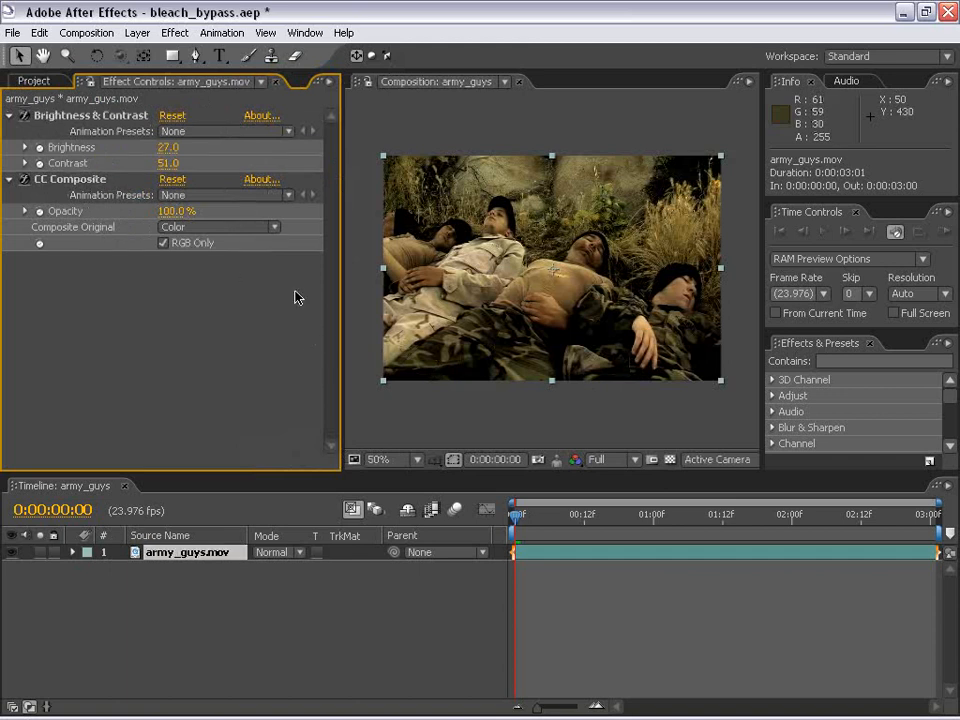
pyautogui.moveTo(168, 147); pyautogui.dragTo(150, 159)
pyautogui.click(503, 428)
# Play a RAM preview of the composition in an enlarged view and examine the finished bleach bypass look.
pyautogui.press('`')
pyautogui.press('.')
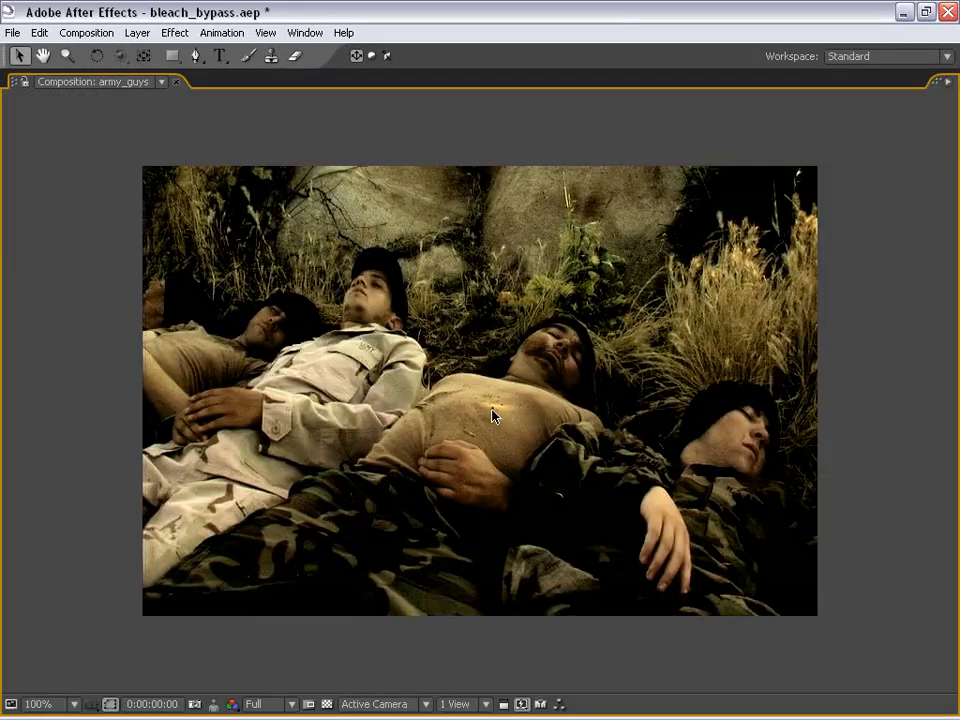
pyautogui.press('KP_0')
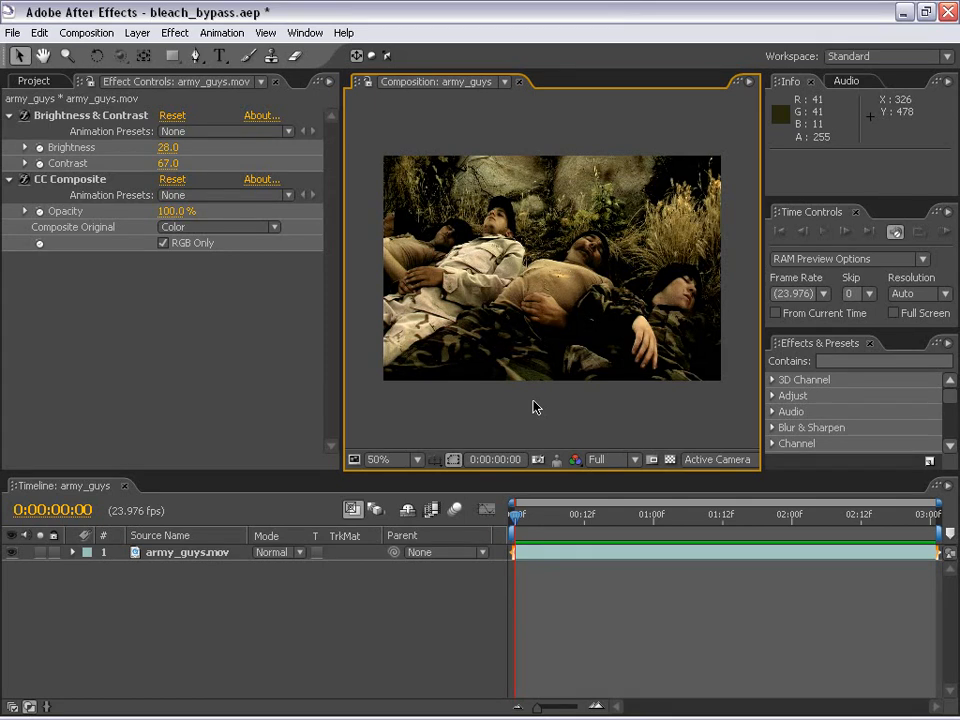
pyautogui.click(430, 315)
pyautogui.press('`')
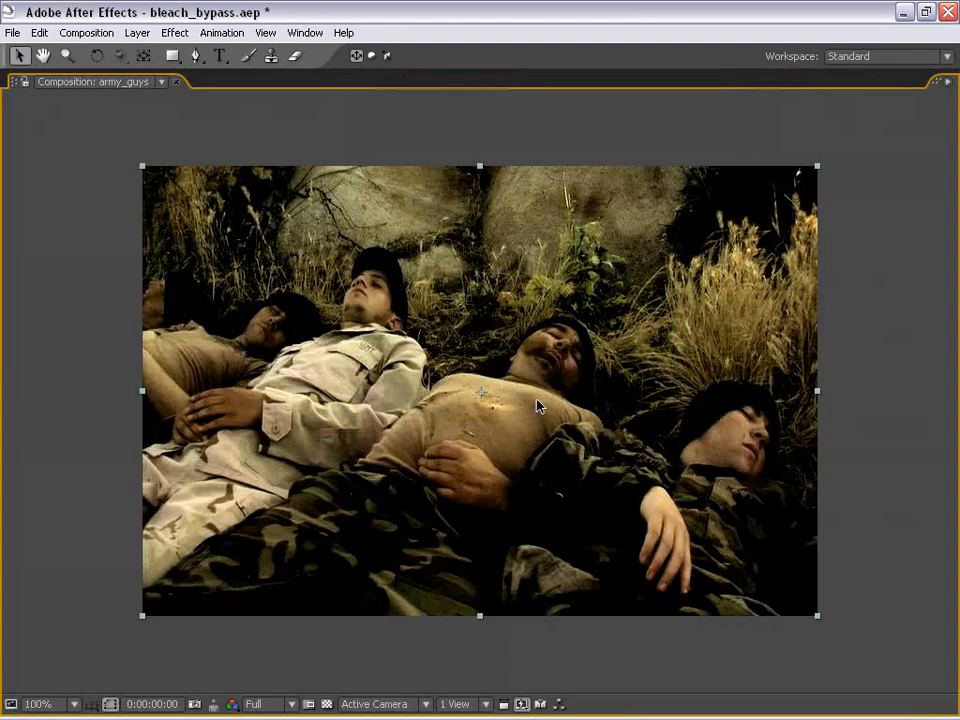
pyautogui.press('`')
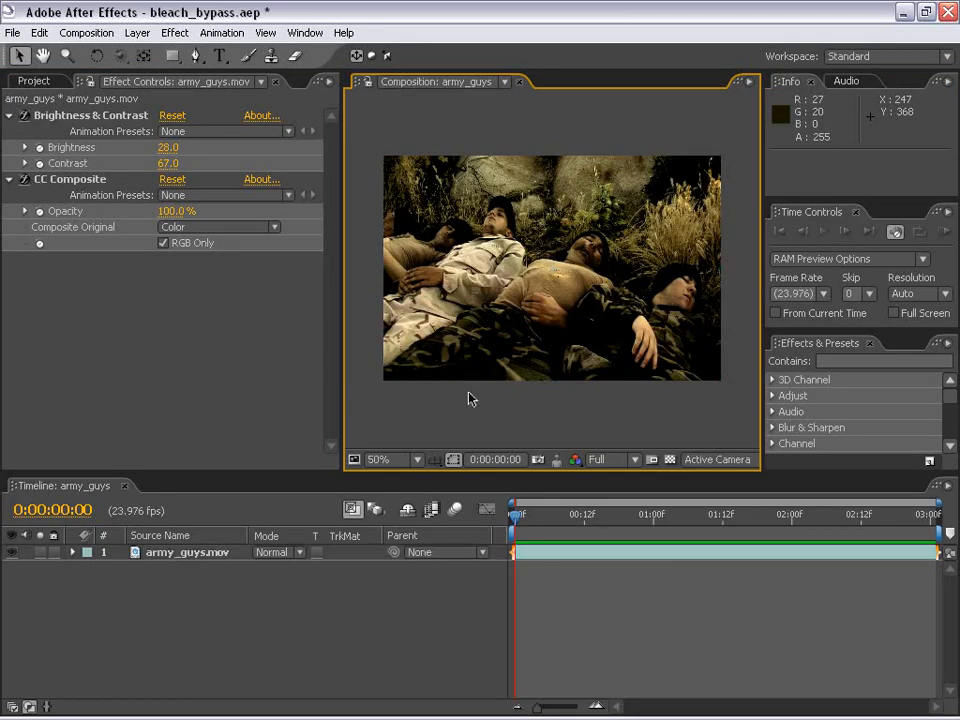